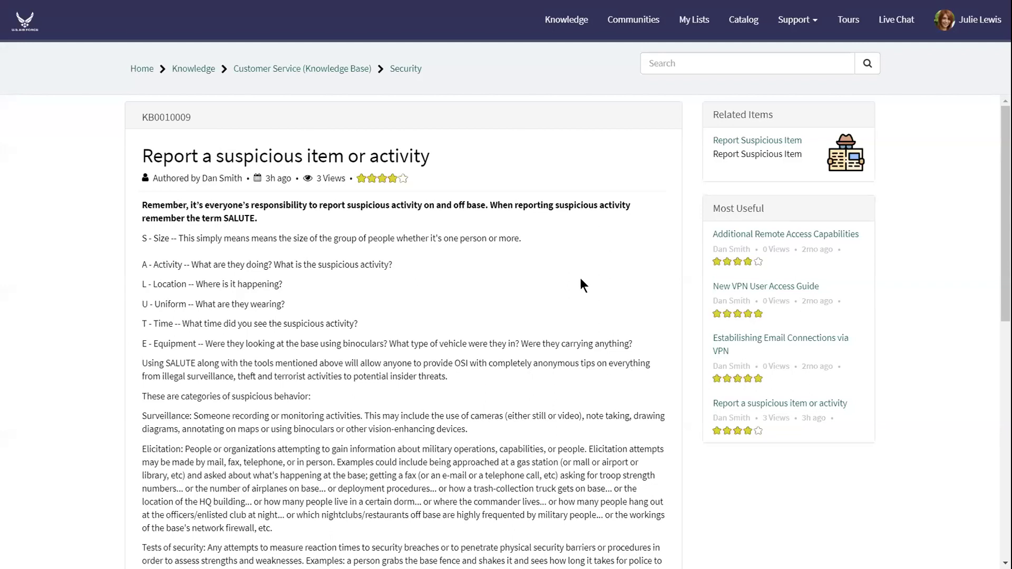
scroll(579, 278, "down", 1)
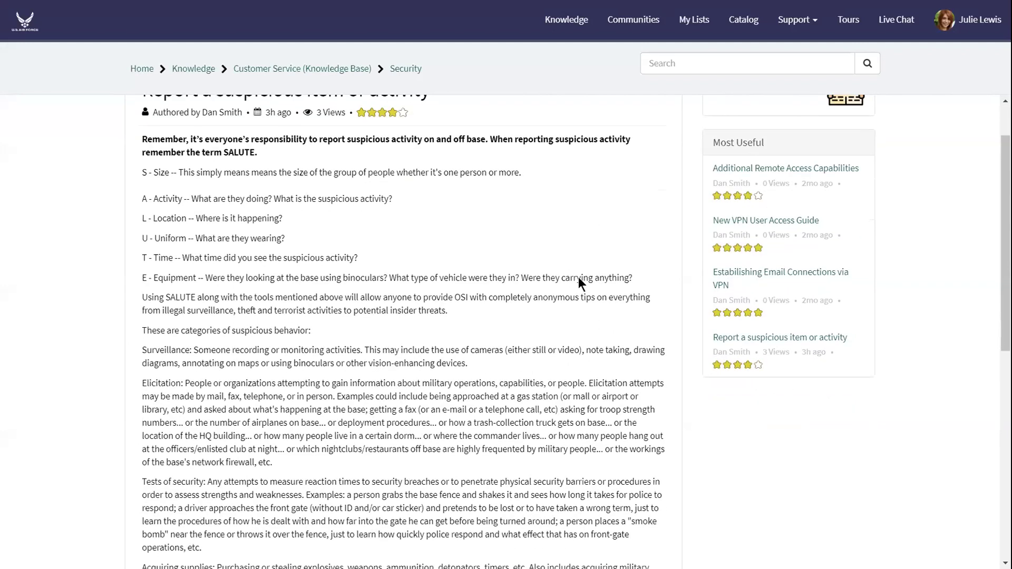
scroll(577, 277, "up", 1)
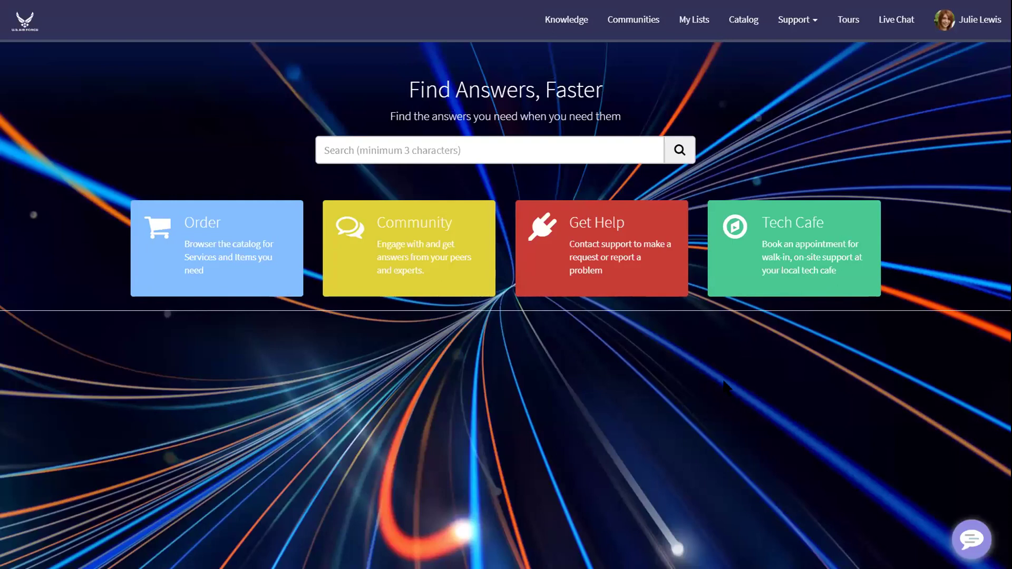
Step: Open the Report Suspicious Item form from the support catalog reached through Get Help
left_click(412, 252)
left_click(584, 231)
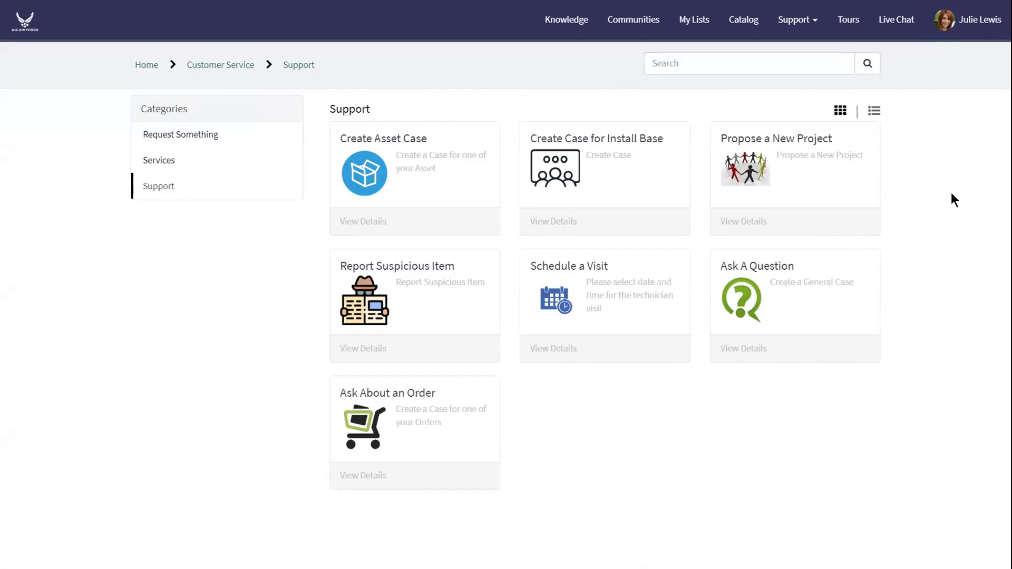
left_click(791, 291)
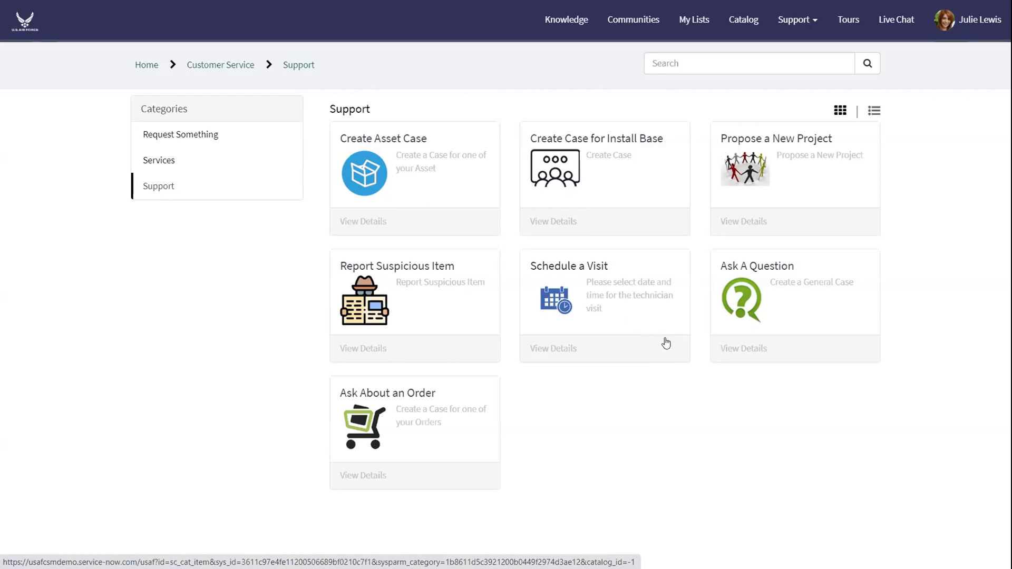
left_click(404, 303)
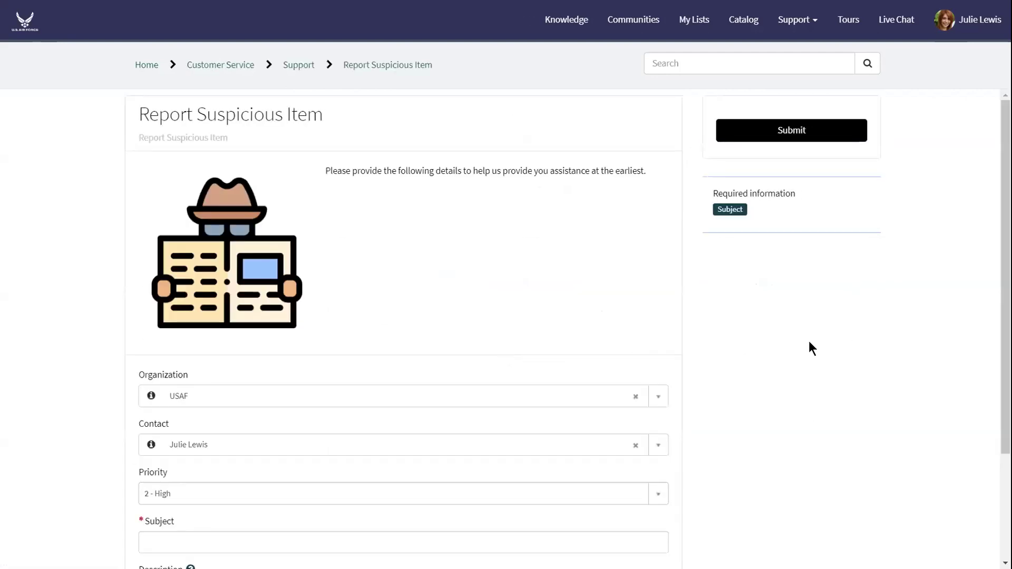
Step: Select the reporting employee as the contact and enter "Please investigate" as the report's subject
scroll(811, 342, "down", 3)
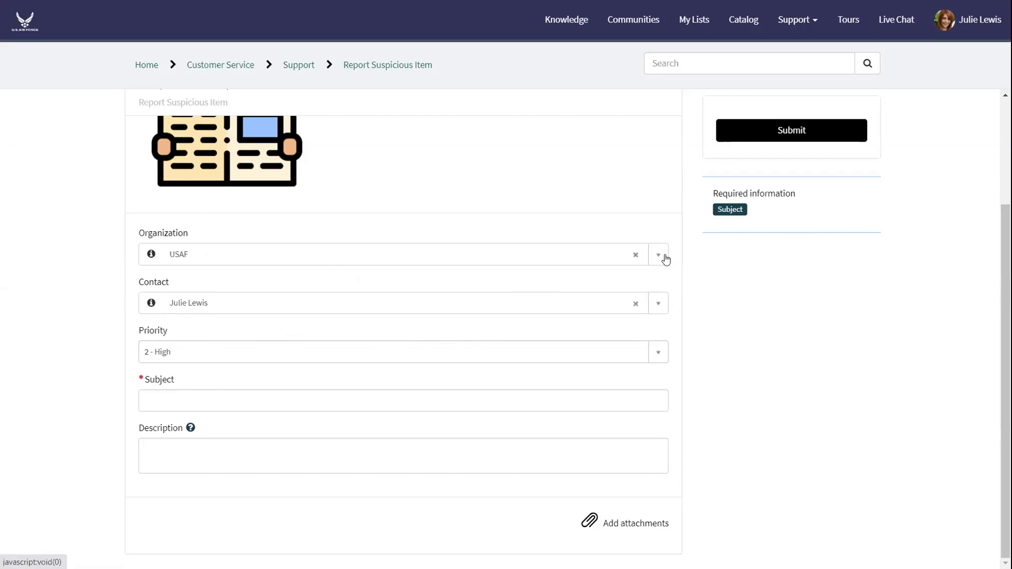
left_click(657, 303)
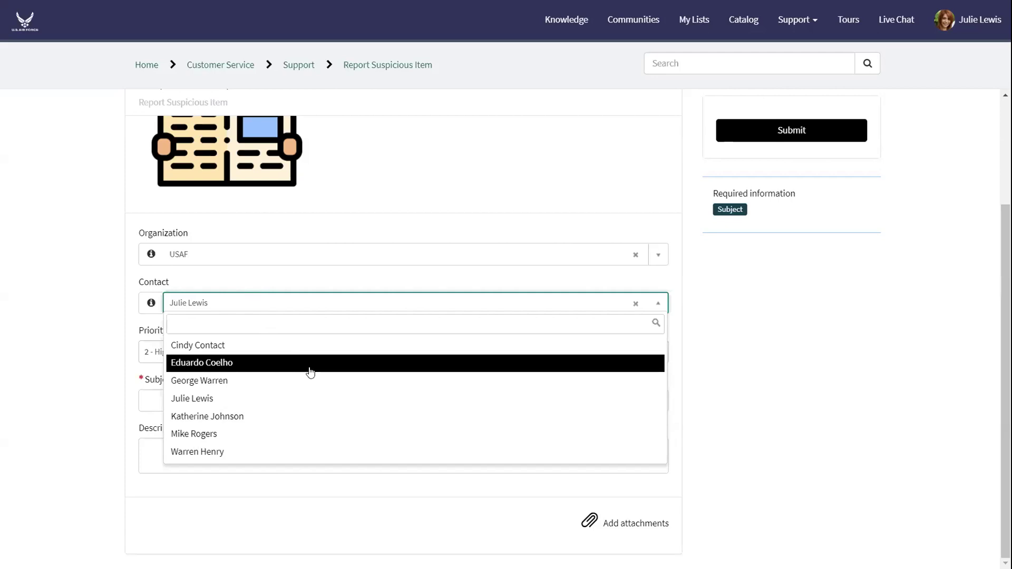
left_click(267, 398)
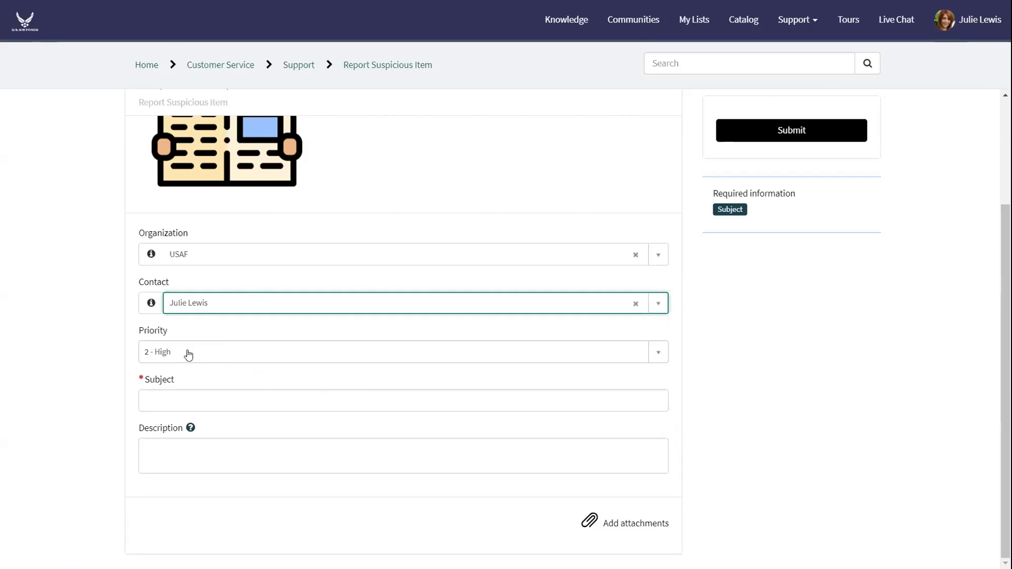
left_click(169, 395)
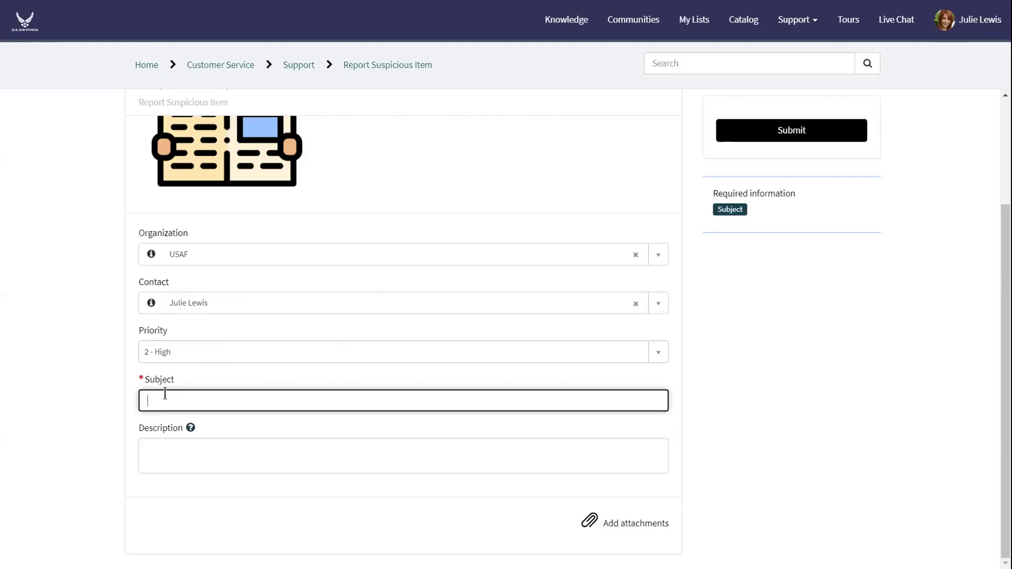
type("Please investigate")
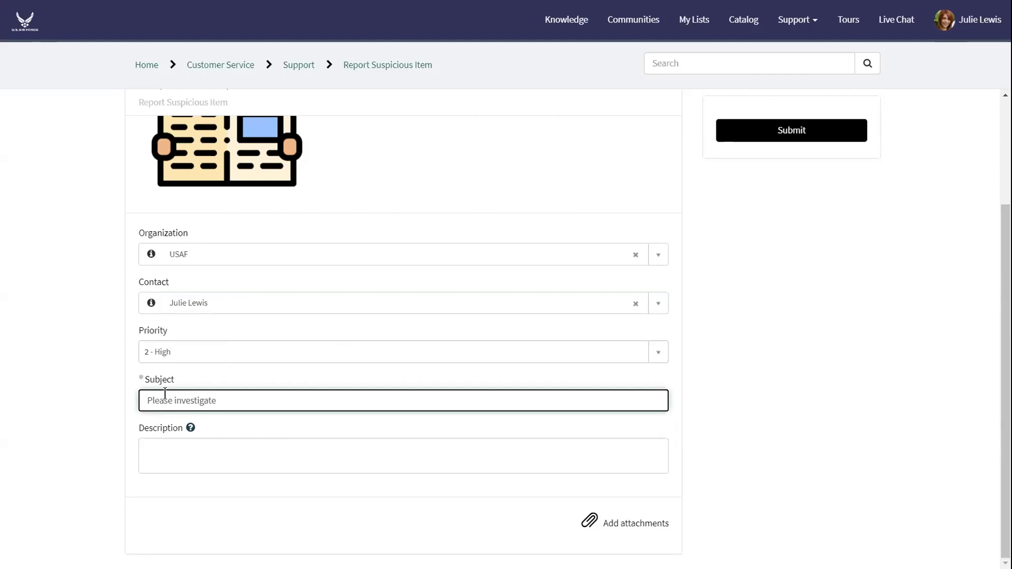
Step: Enter the description "found a briefcase near building entrance" and submit the suspicious item report
left_click(142, 445)
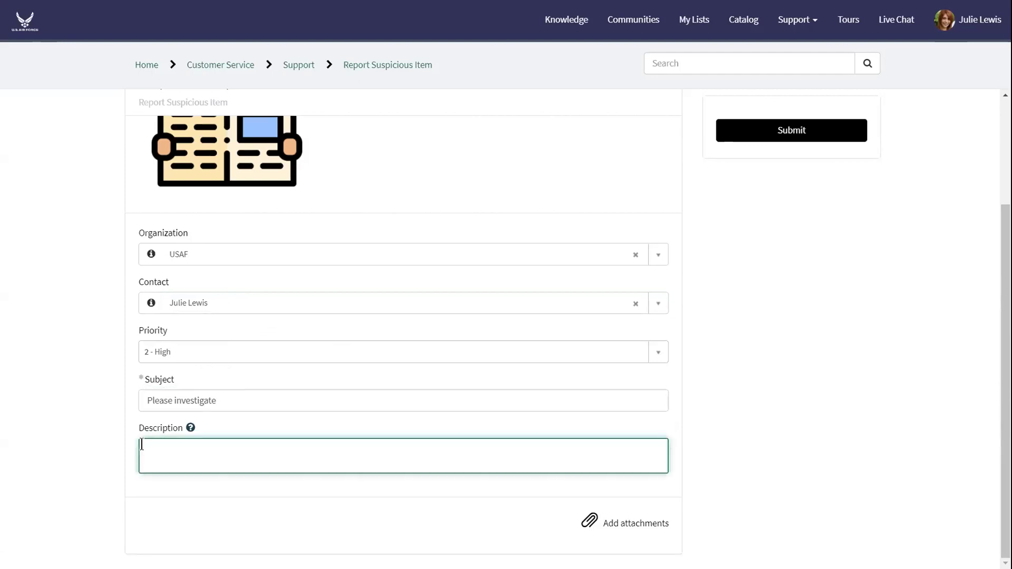
type("found")
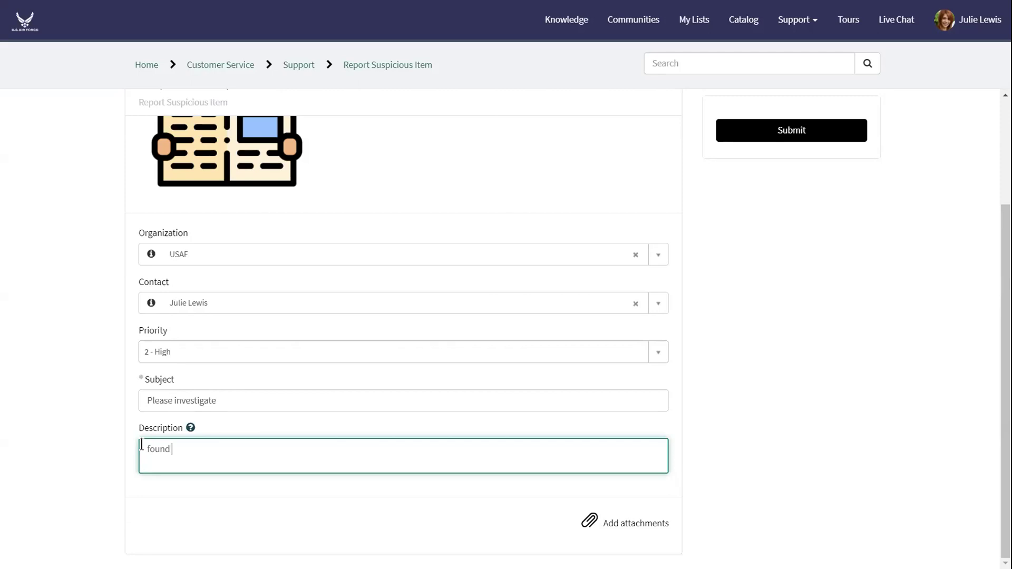
type("a briefcase near buidin")
key("BackSpace")
key("BackSpace")
key("BackSpace")
type("lfin")
key("BackSpace")
key("BackSpace")
key("BackSpace")
type("ding entrnace")
key("BackSpace")
key("BackSpace")
key("BackSpace")
key("BackSpace")
type("ance")
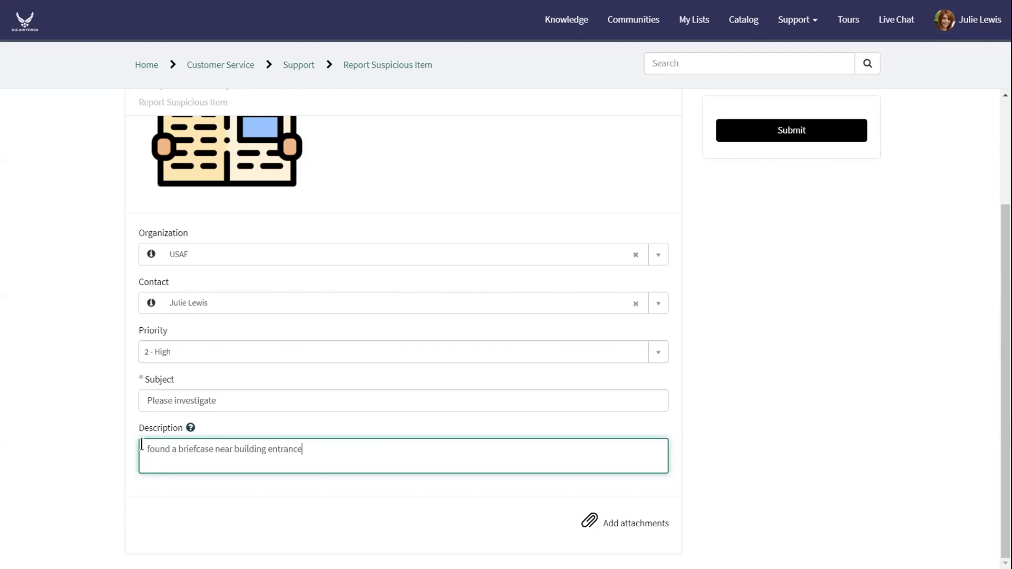
left_click(784, 131)
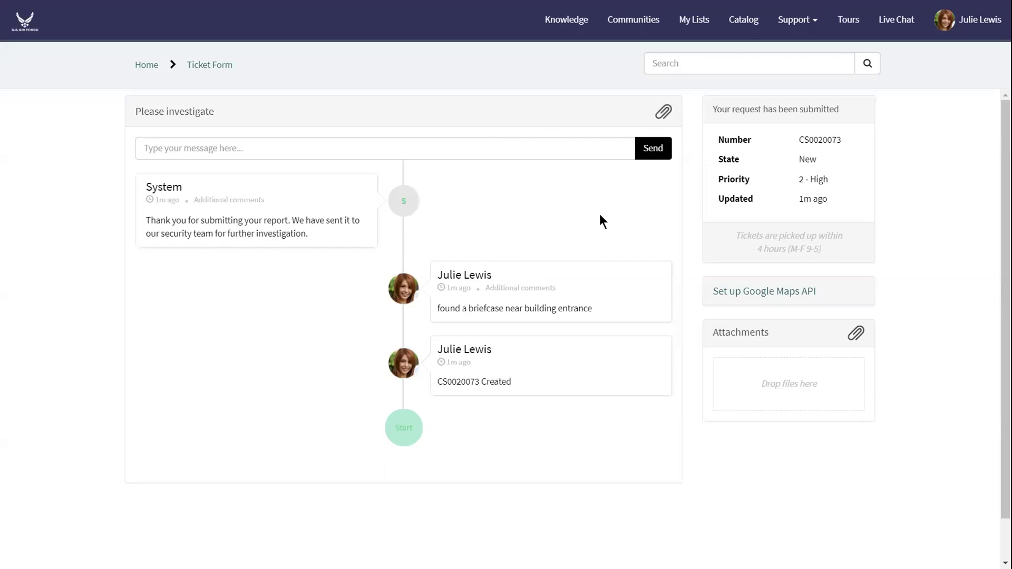
Step: Send the message "any updates?" on the submitted ticket
left_click(442, 147)
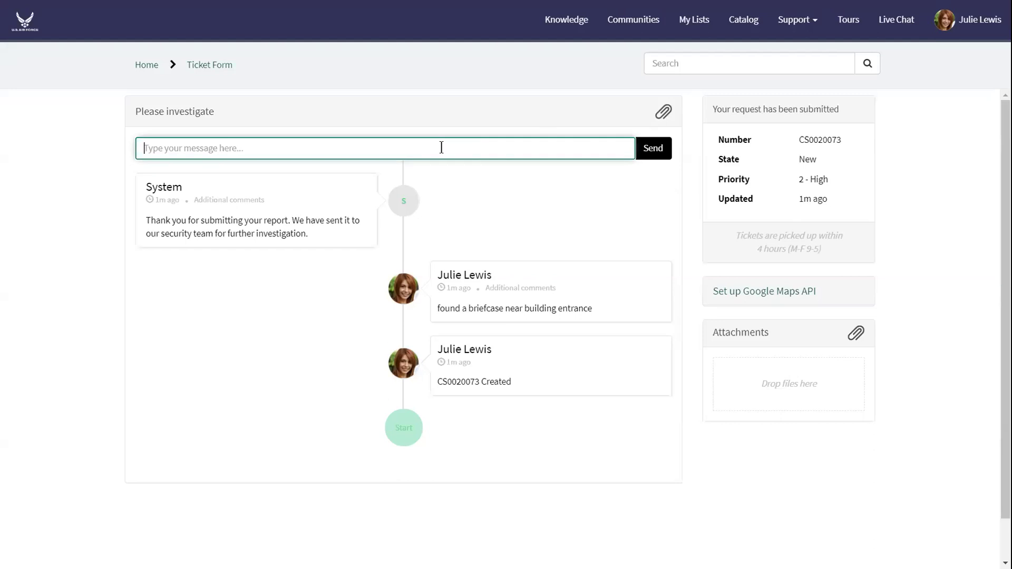
type("any updates?")
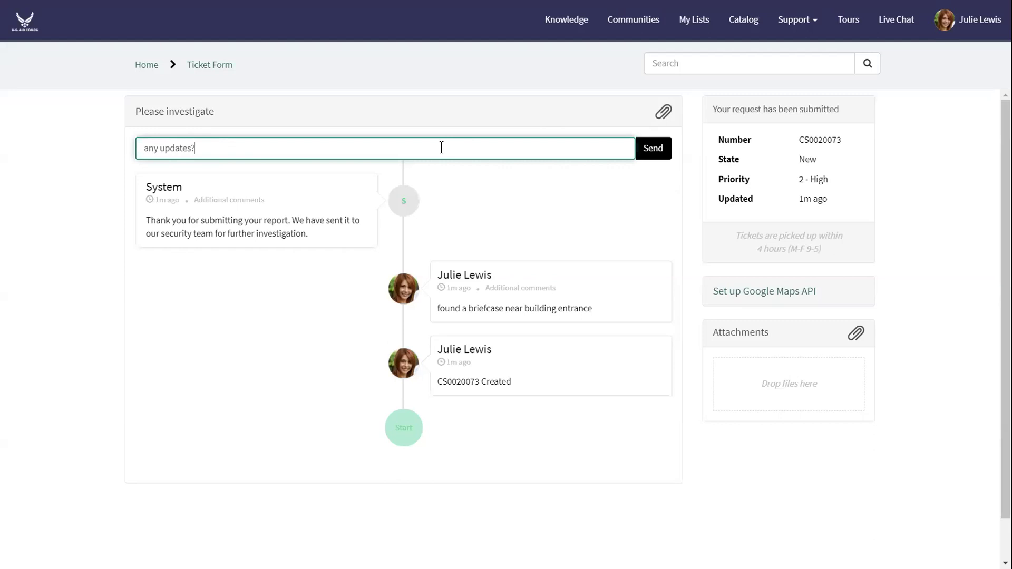
key("Return")
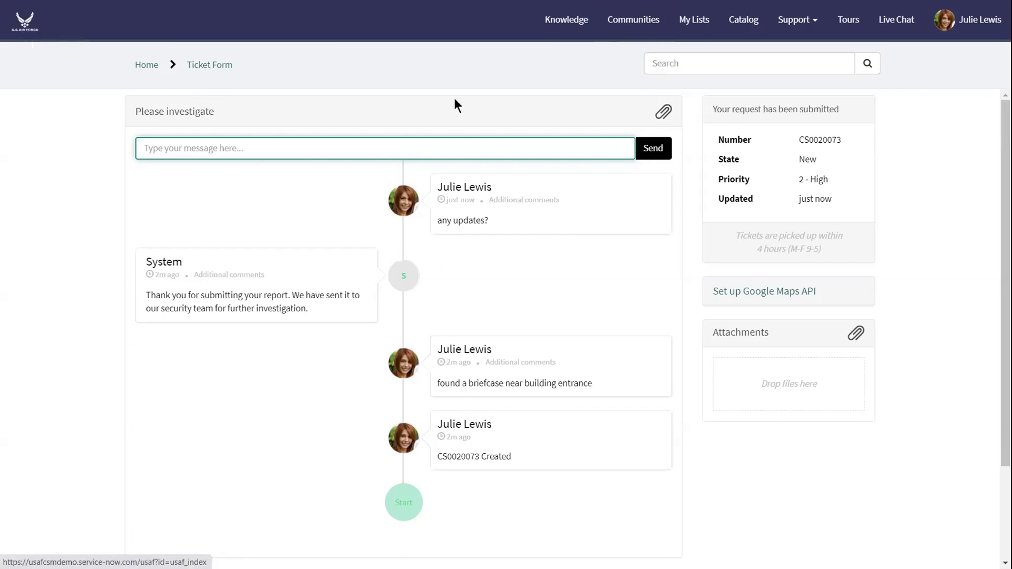
Step: Return to the portal home page, look at the virtual agent support chat and close it
left_click(633, 20)
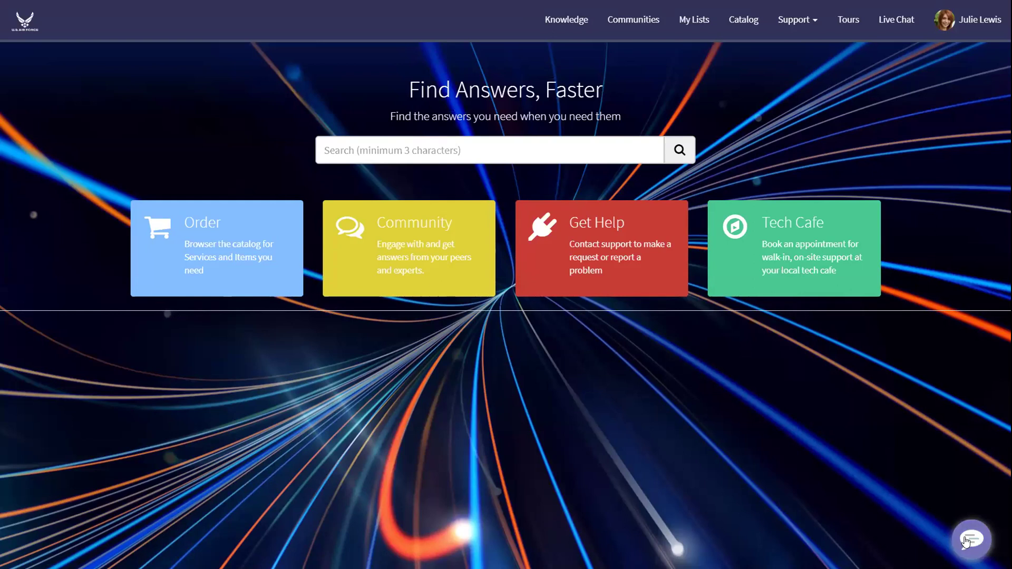
left_click(967, 542)
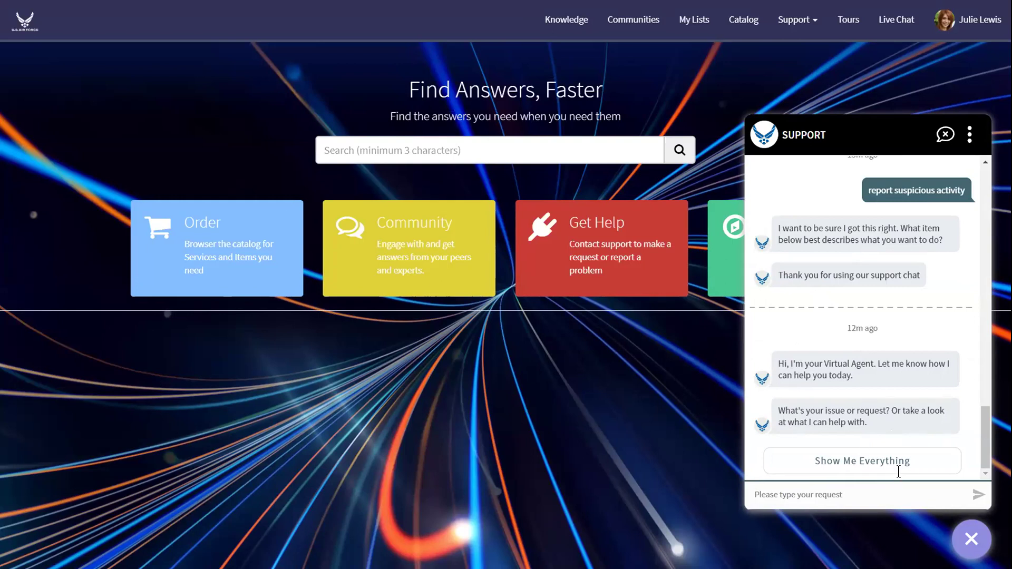
left_click(951, 537)
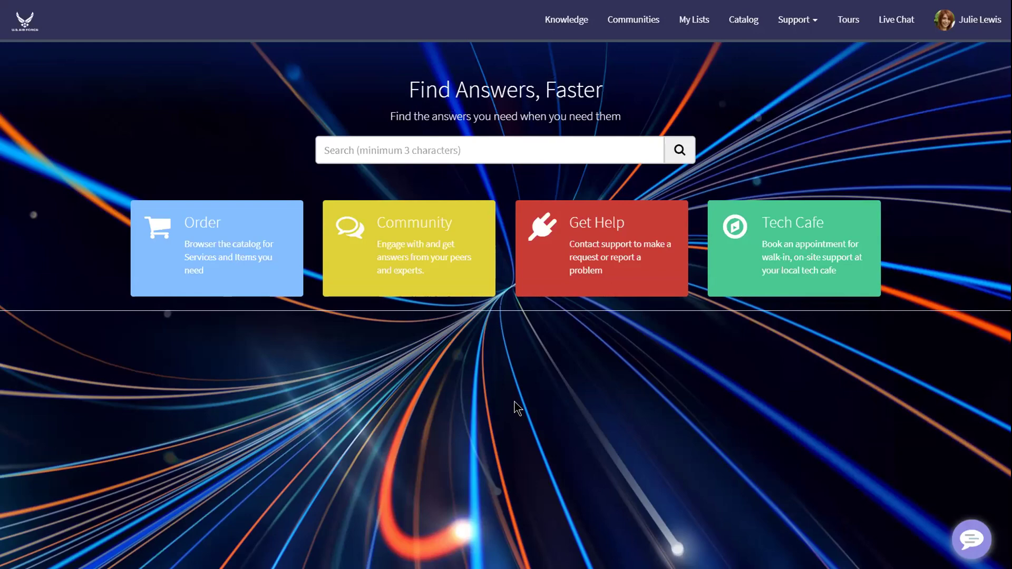
Step: Switch to the ServiceNow Agent Workspace home and look at the profile options without choosing any
key("alt+Tab")
key("alt+Tab")
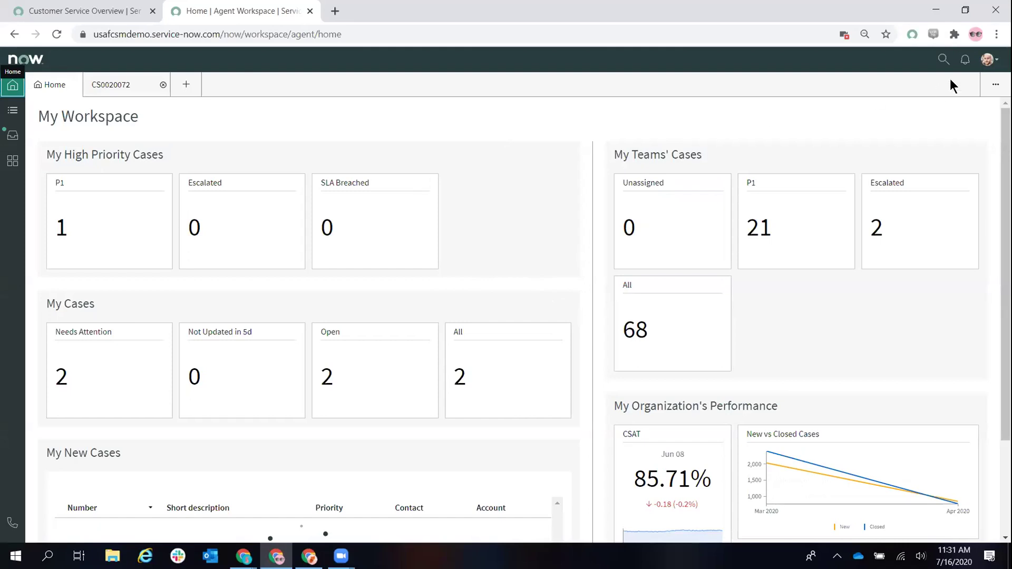
left_click(984, 61)
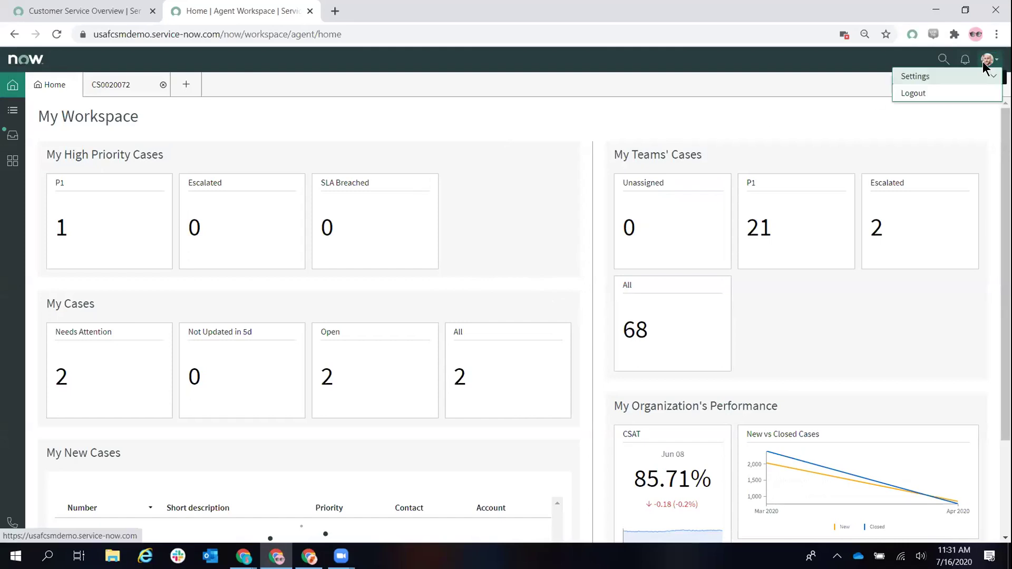
left_click(884, 115)
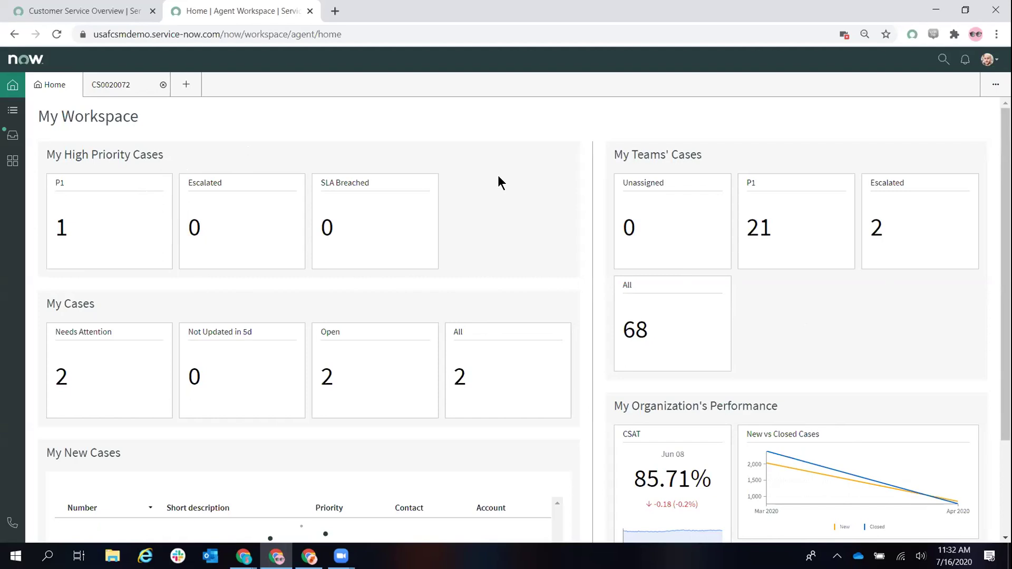
Step: Show the list of all cases in the workspace and refresh it
left_click(16, 109)
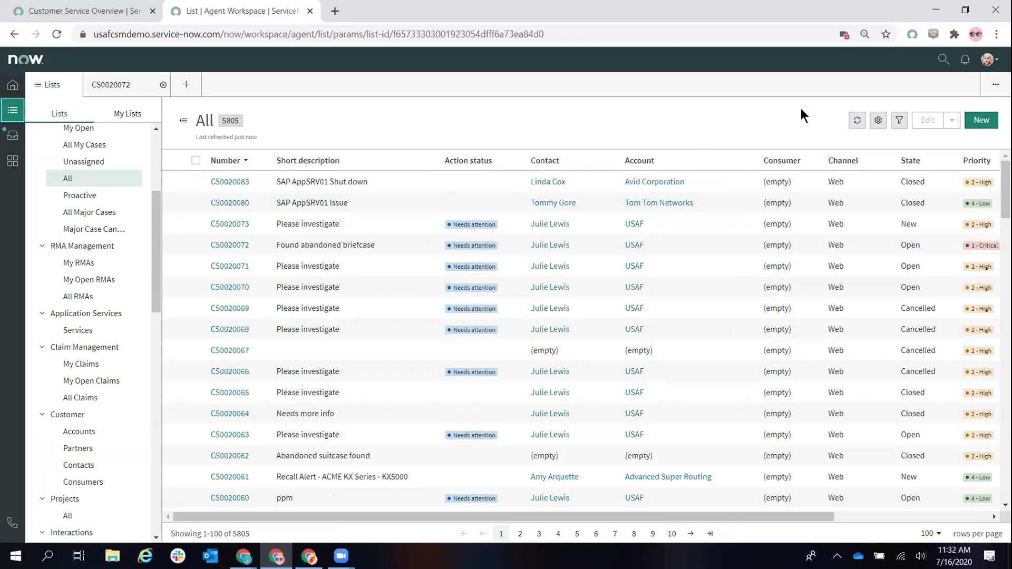
left_click(857, 120)
scroll(101, 208, "up", 1)
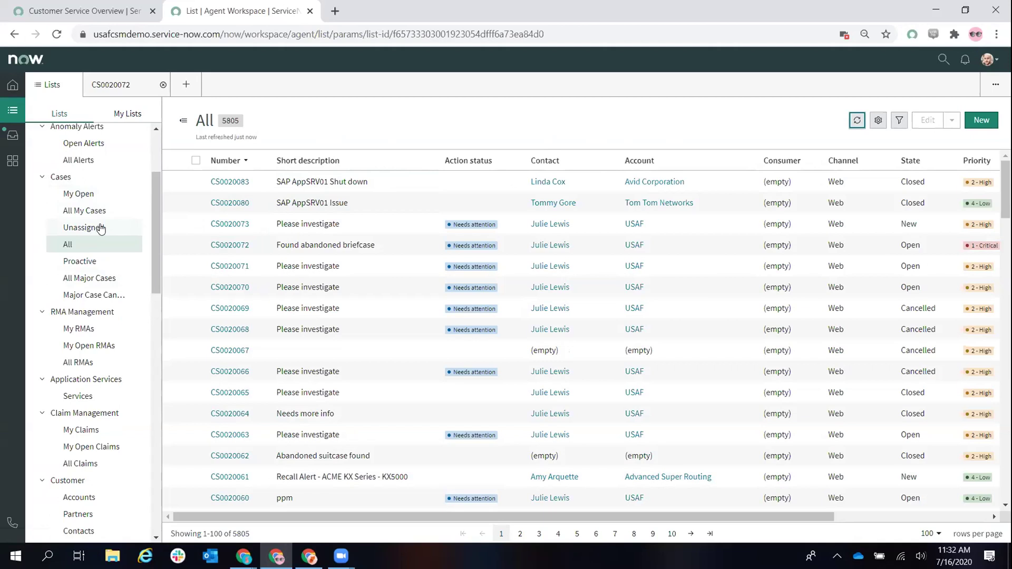
Step: Check the availability status options in the agent inbox, keep Available and accept the incoming "Please investigate" case
left_click(12, 137)
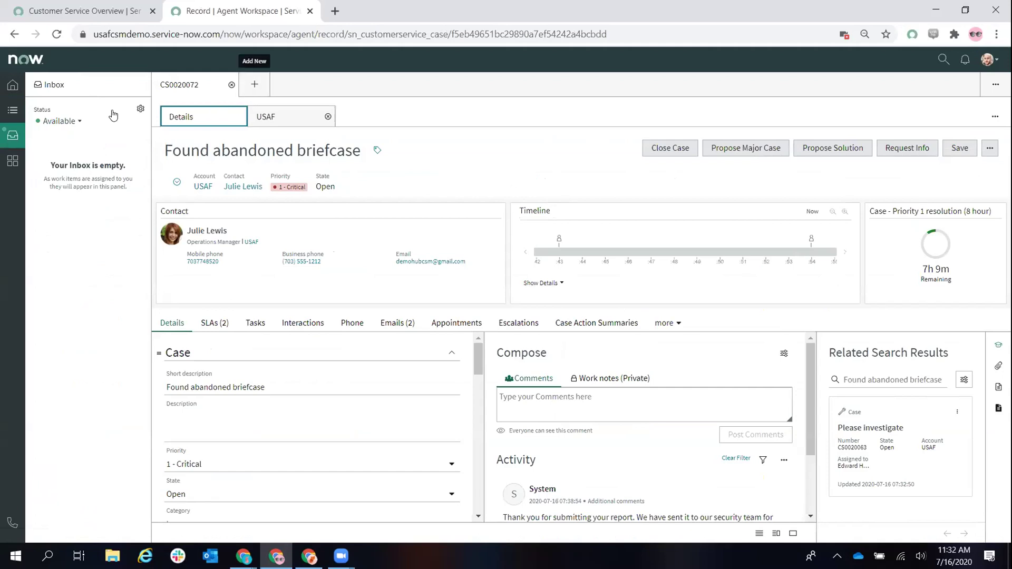
left_click(65, 123)
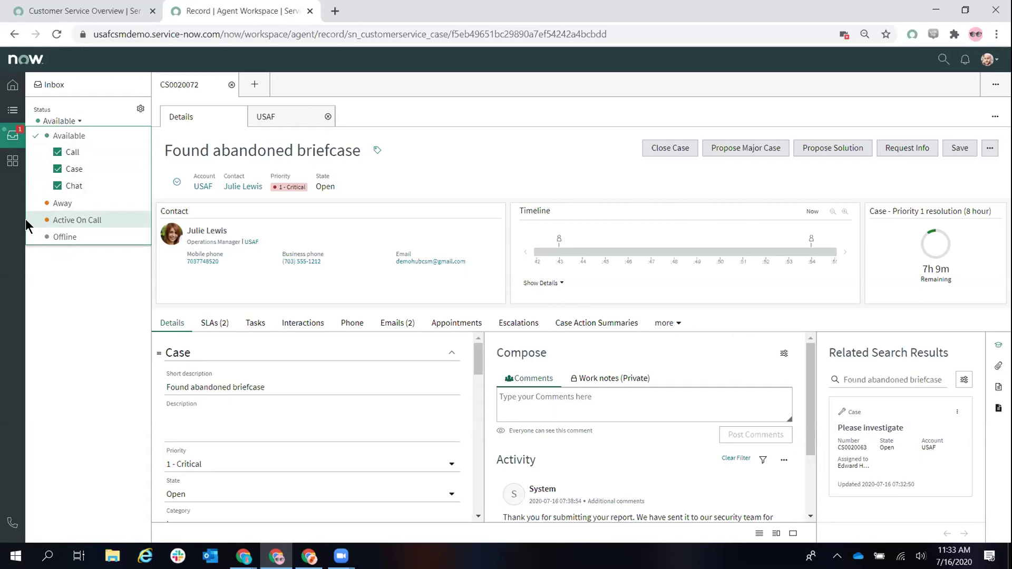
left_click(116, 278)
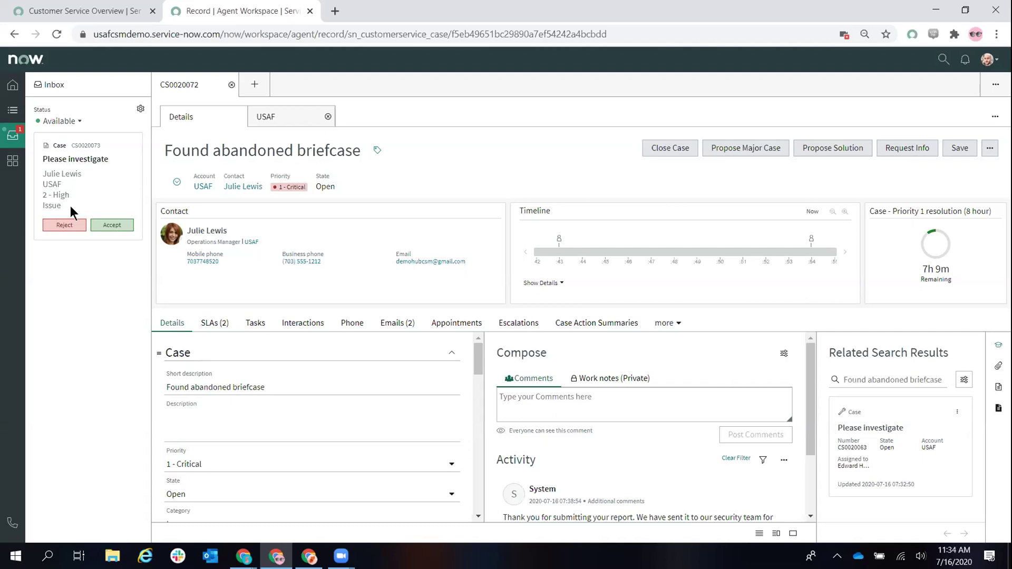
left_click(105, 227)
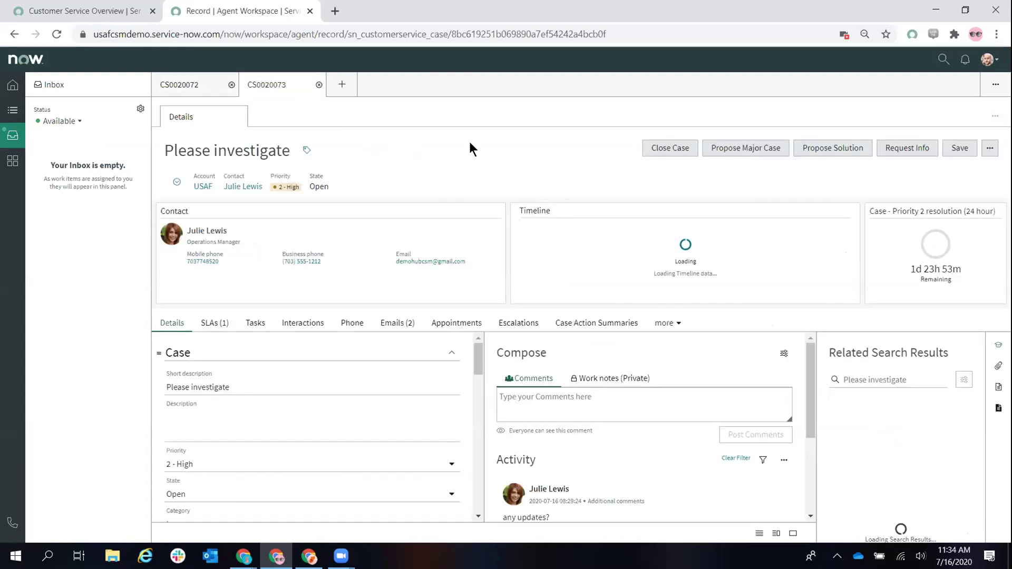
Step: Collapse the inbox and view the SLAs of the "Please investigate" case
left_click(20, 132)
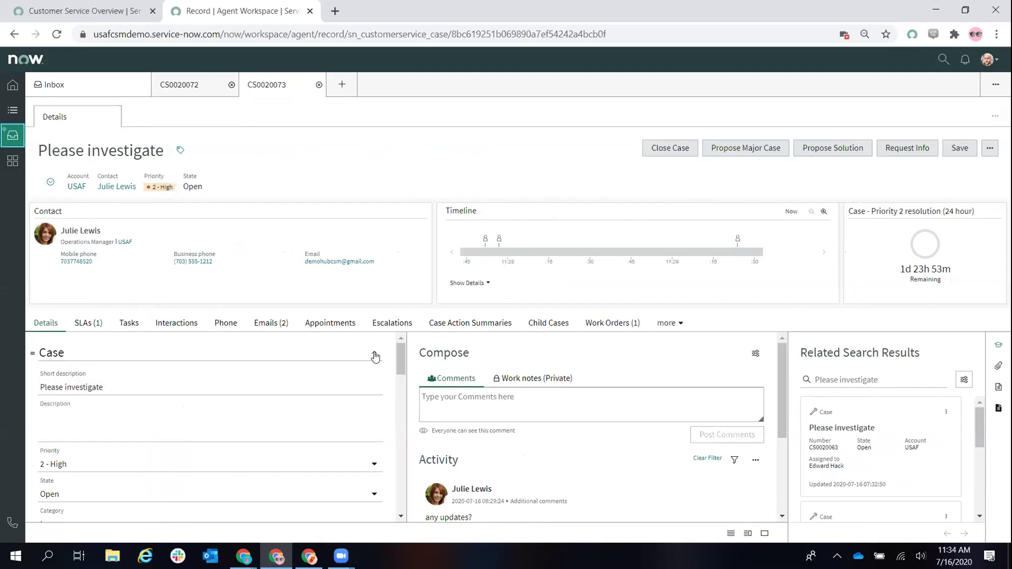
scroll(399, 358, "down", 1)
left_click(79, 323)
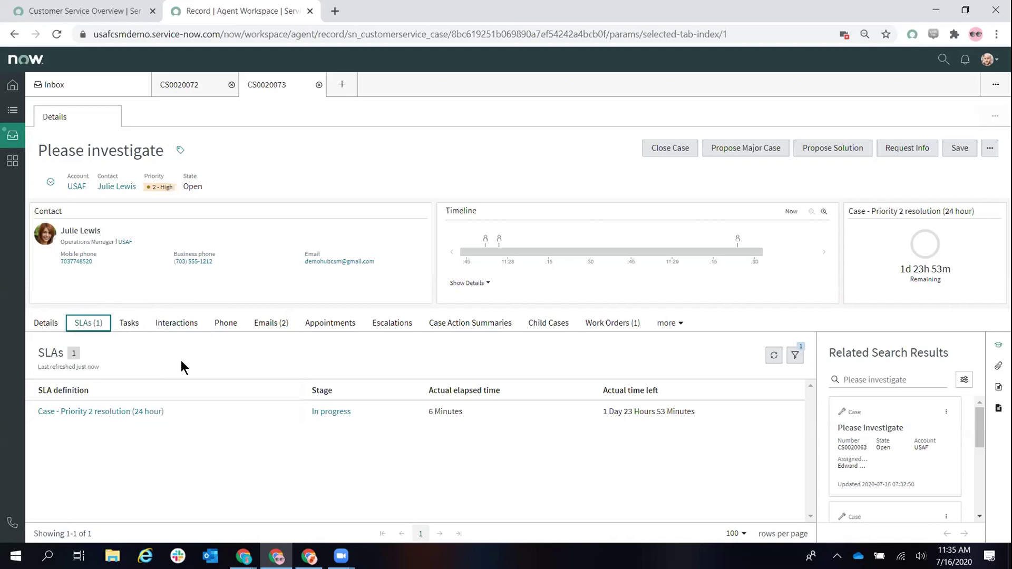
Step: Set the case's priority to 1 - Critical in its details, save the case and view its SLAs again
left_click(53, 325)
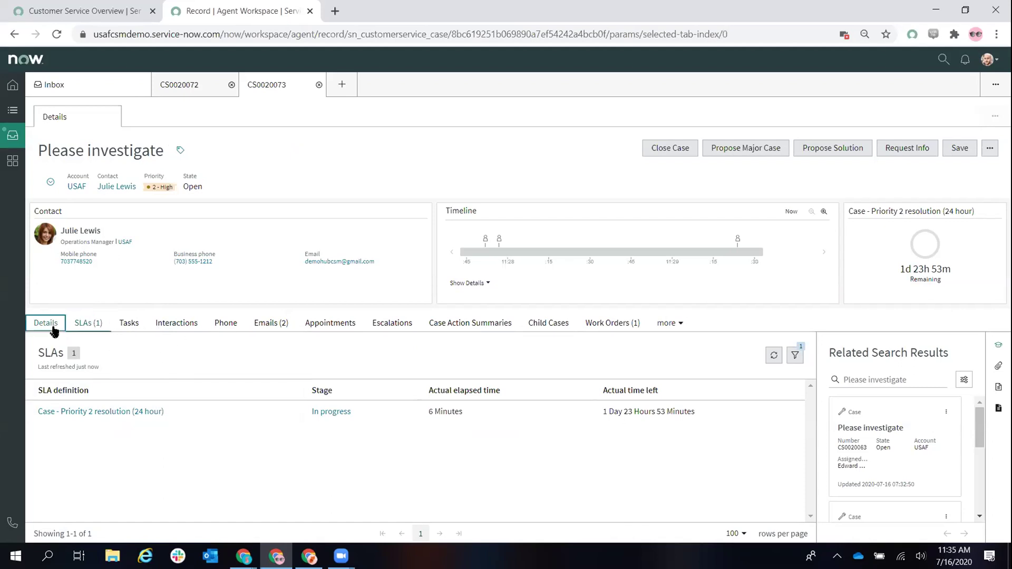
left_click(190, 411)
left_click(89, 350)
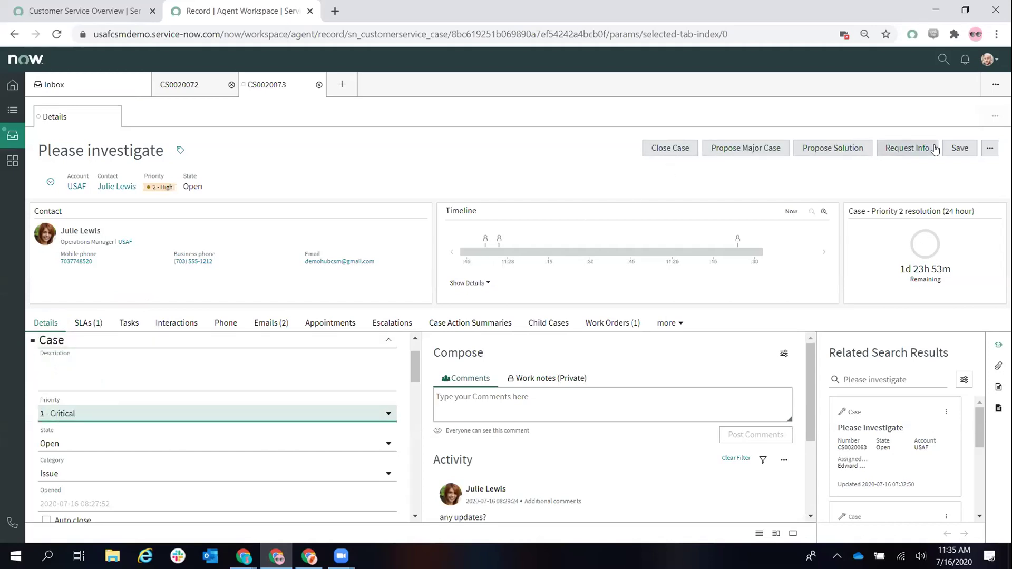
left_click(957, 148)
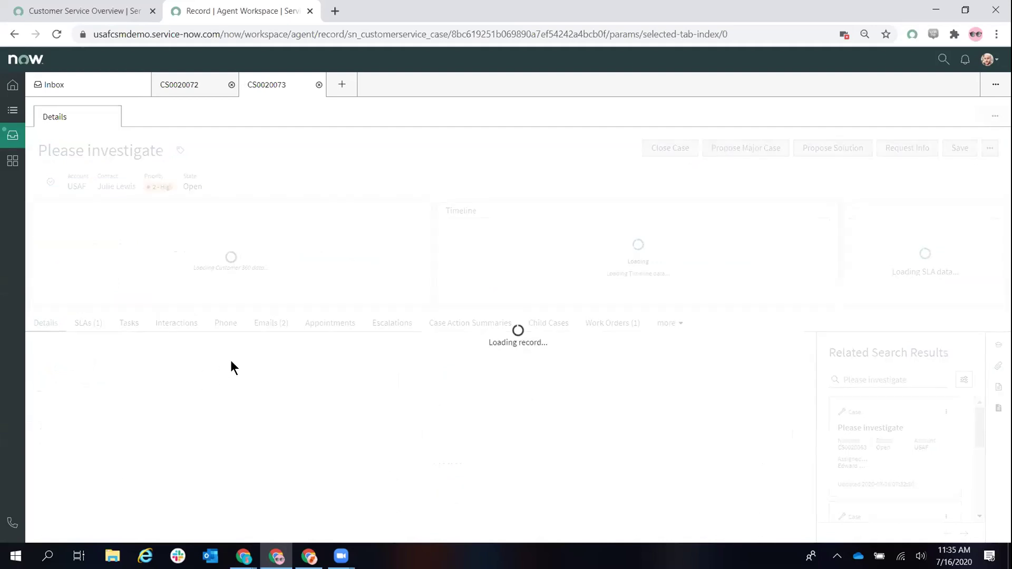
left_click(79, 322)
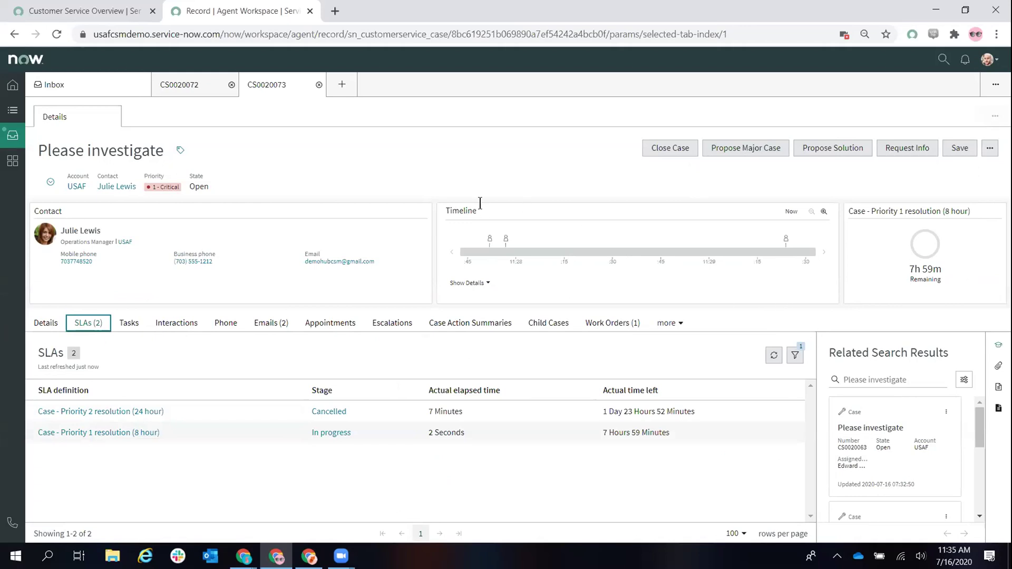
Step: Open the USAF account from the case and review its contacts, cases and assets
left_click(81, 188)
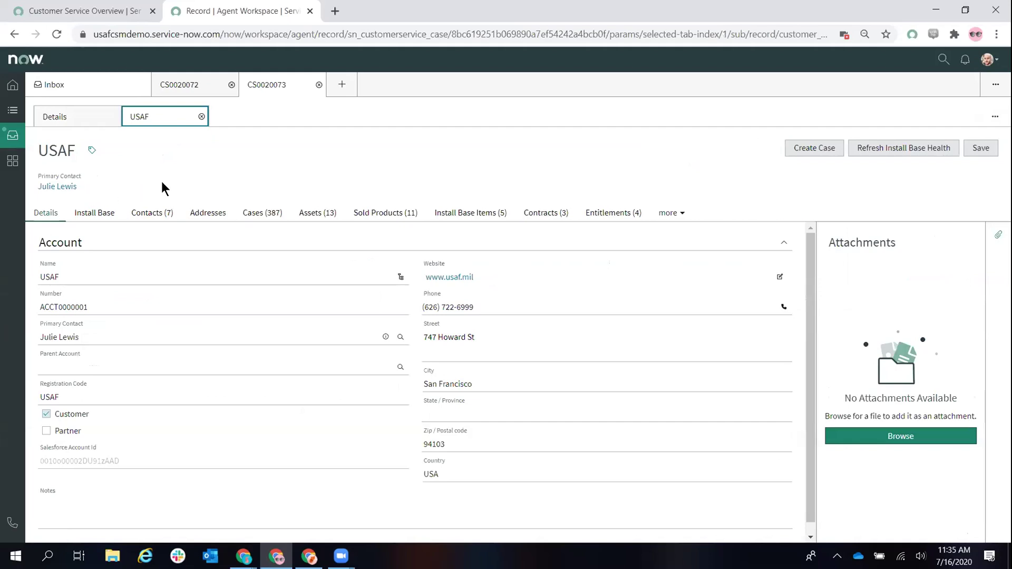
mouse_move(72, 126)
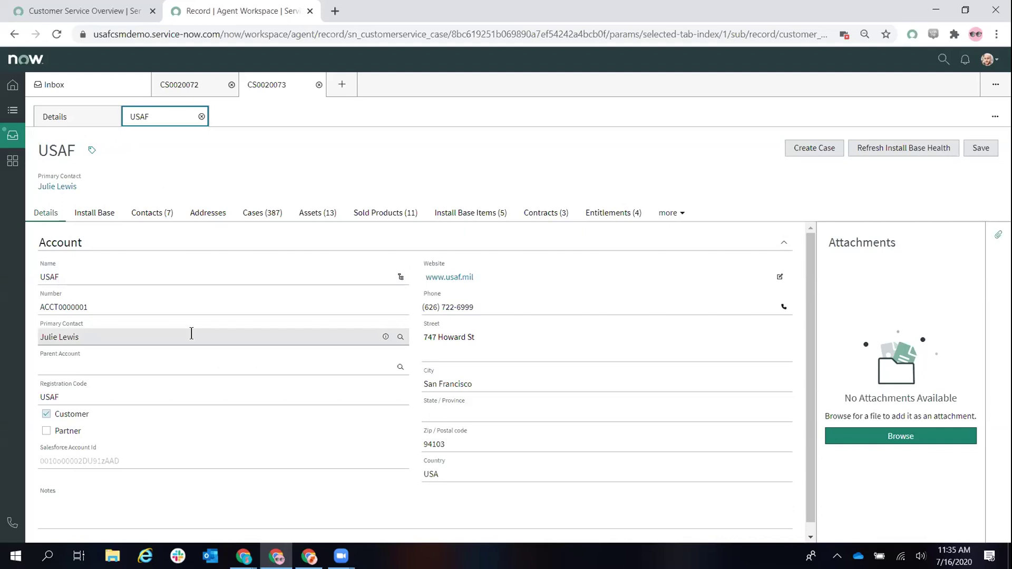
left_click(153, 220)
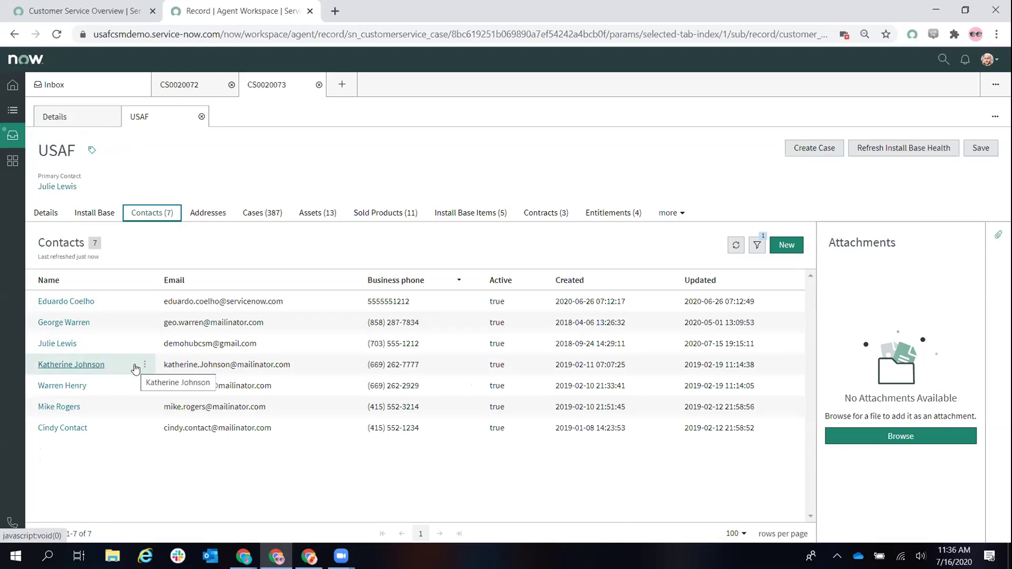
left_click(268, 217)
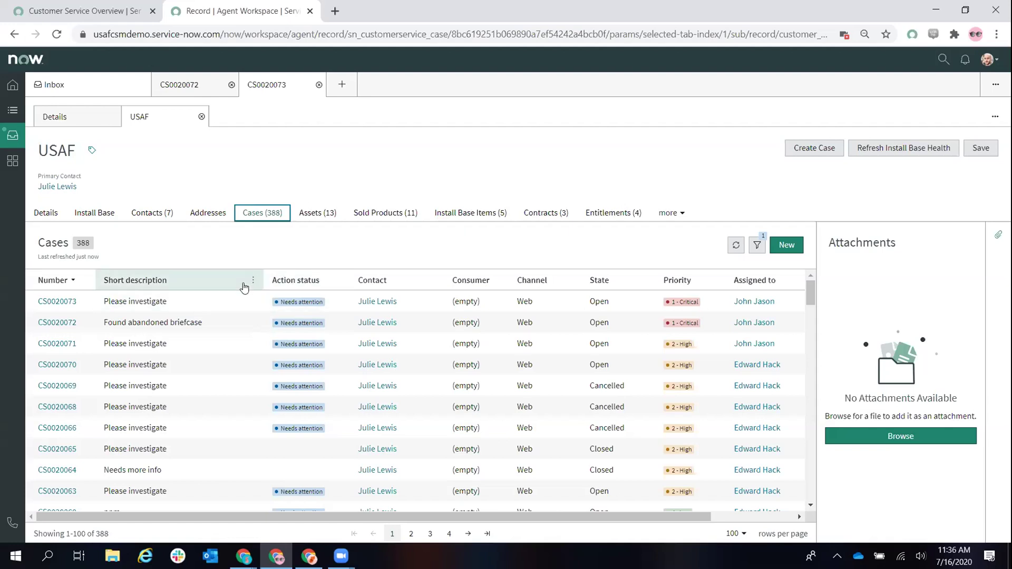
left_click(318, 213)
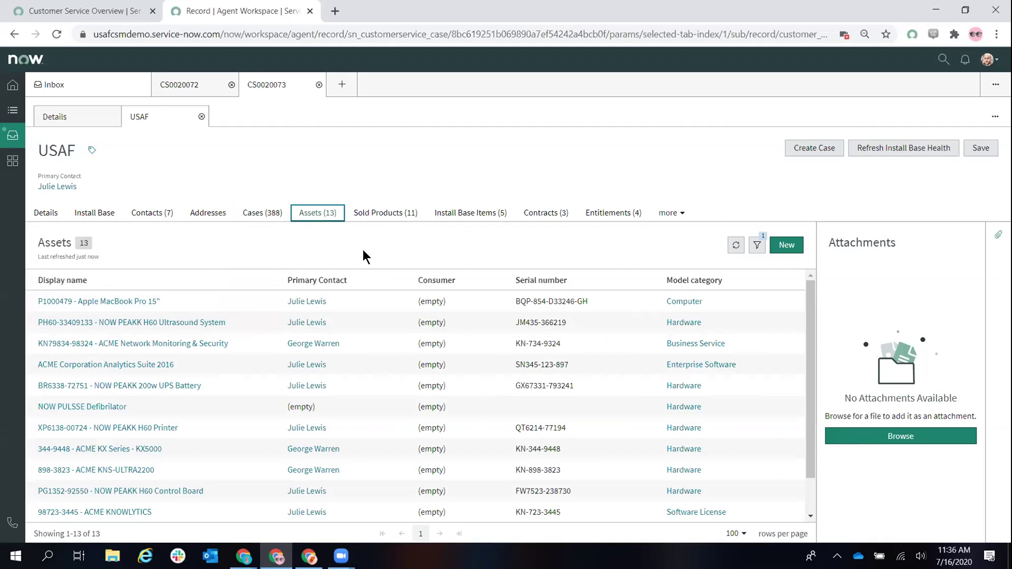
Step: View the USAF account hierarchy from the account details, expand Eglin USAF Base and close the hierarchy
left_click(43, 217)
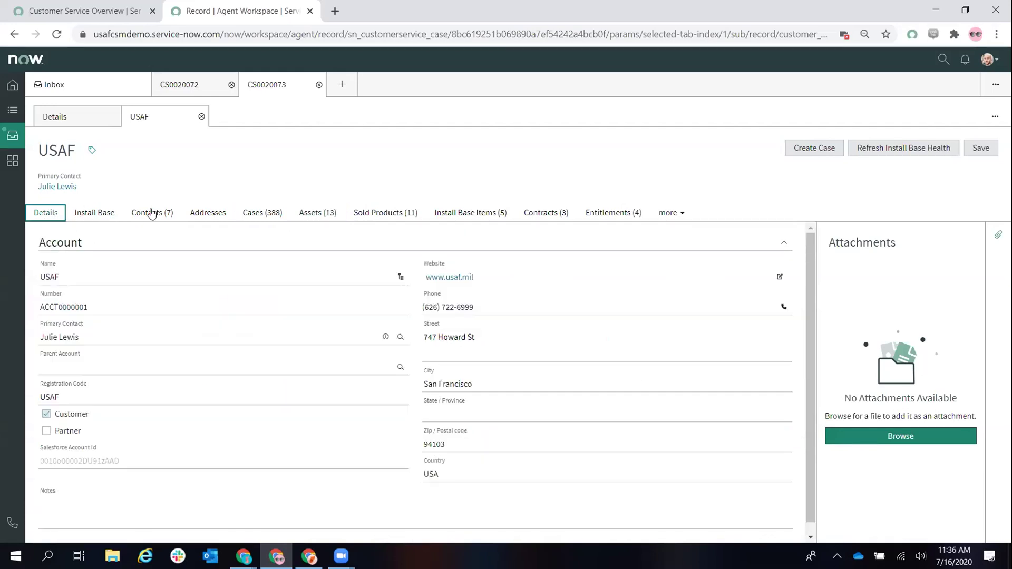
left_click(401, 277)
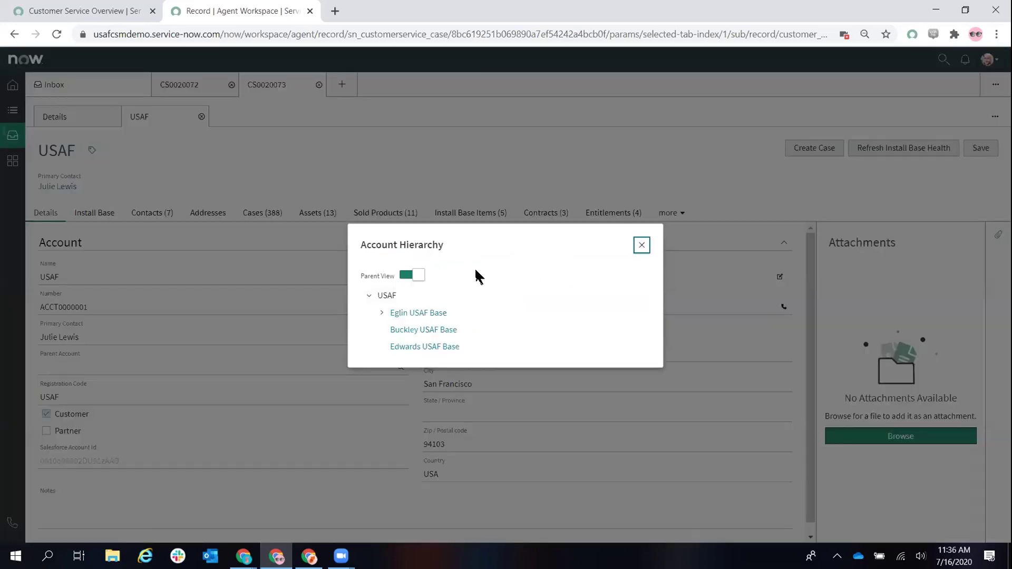
left_click(382, 313)
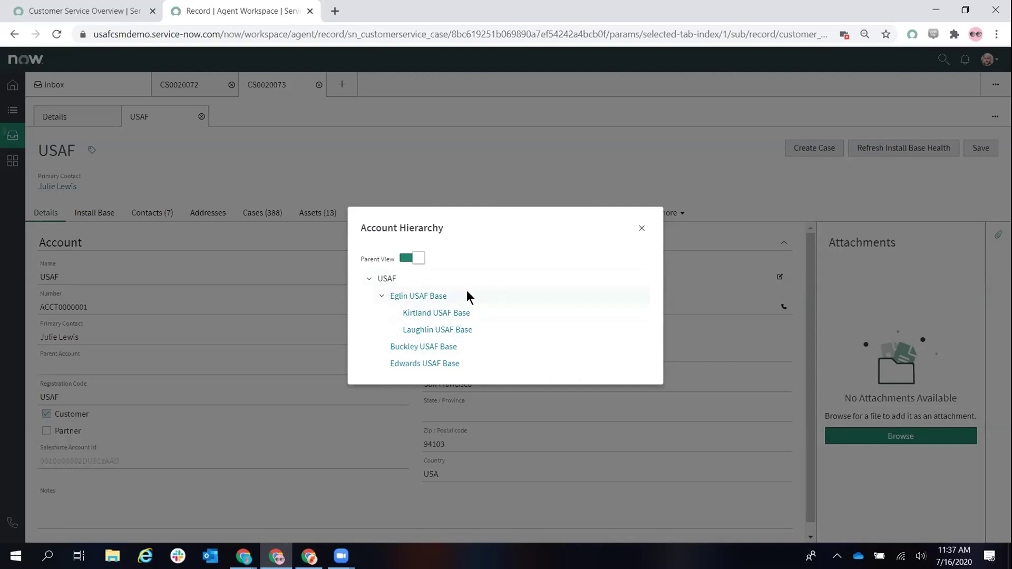
left_click(498, 157)
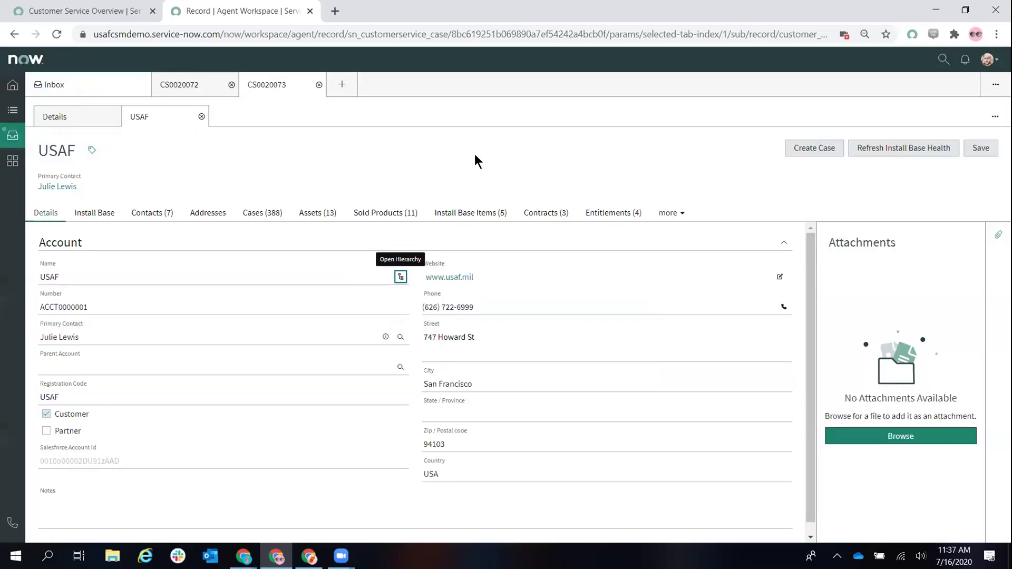
Step: Return to the "Please investigate" case, collapse its contact and timeline ribbon and show the case details
left_click(86, 119)
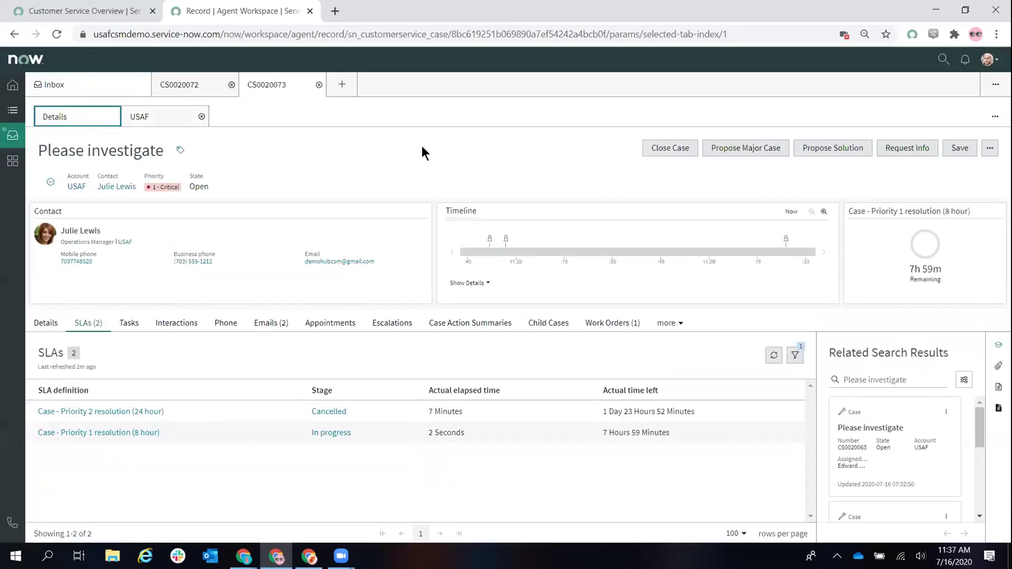
left_click(50, 184)
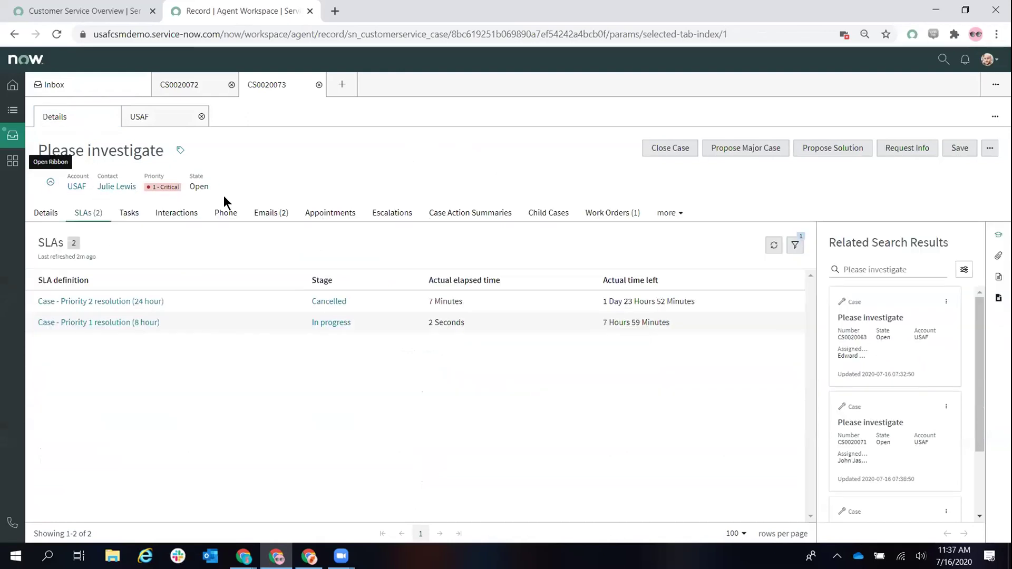
left_click(33, 212)
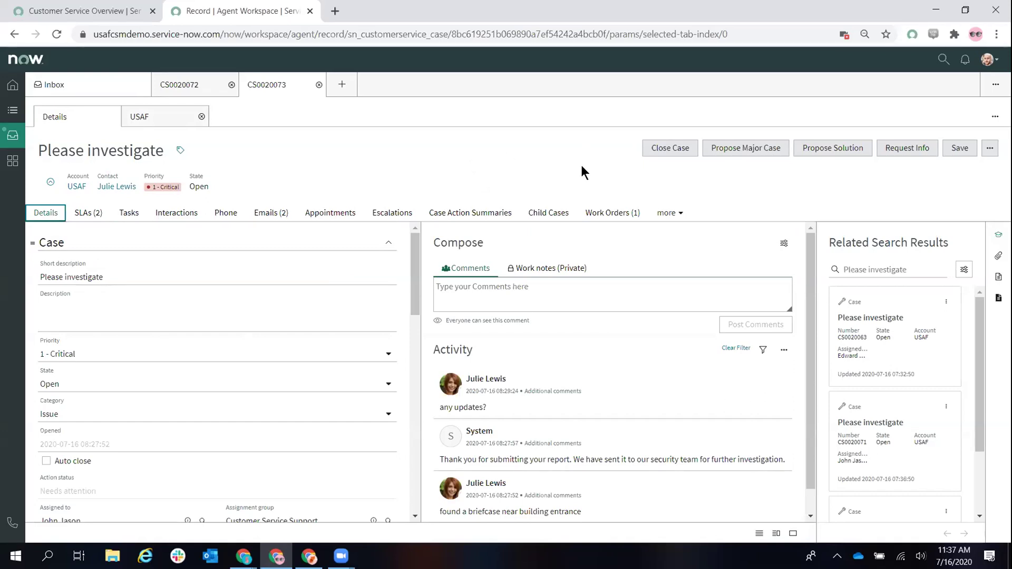
Step: Mark the case's work order "Investigate Reported suspicious Activity" as Ready for Dispatch and return to the case
left_click(593, 208)
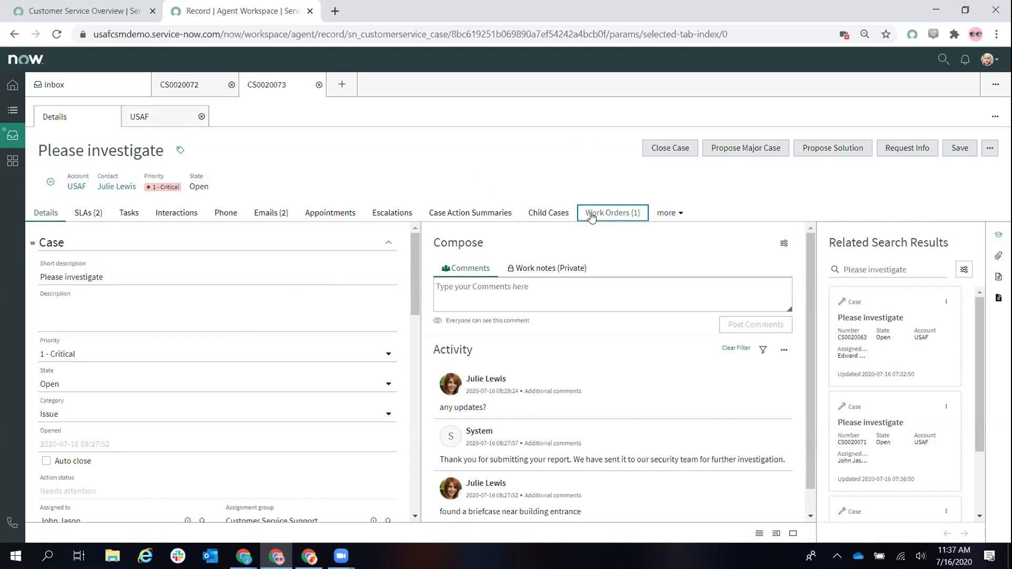
left_click(619, 210)
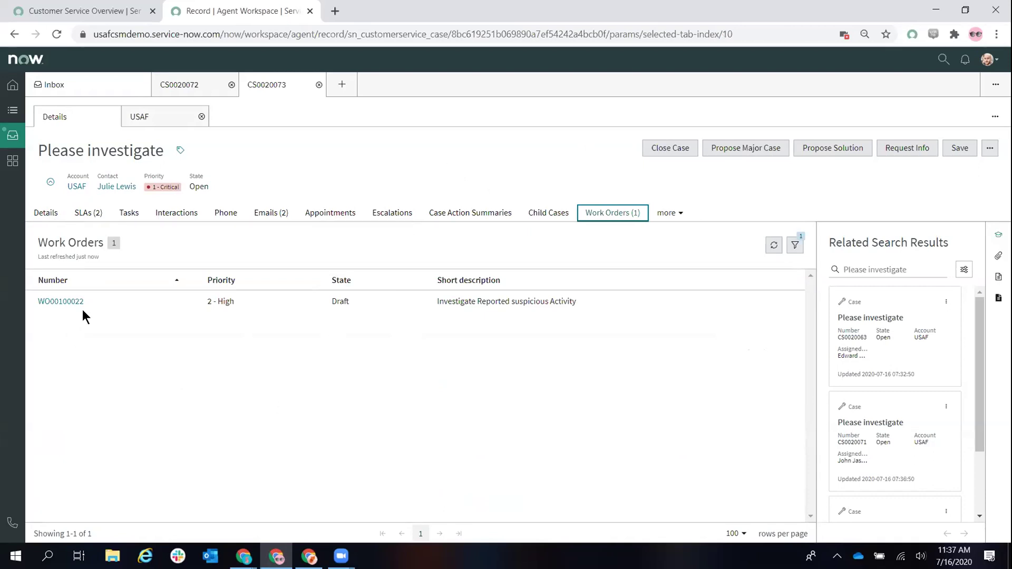
left_click(68, 305)
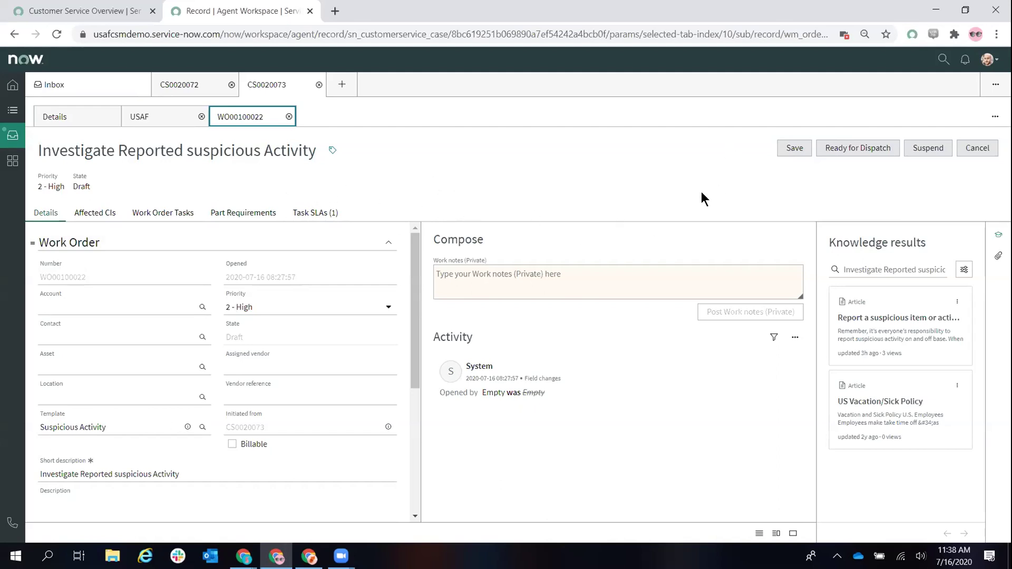
left_click(836, 149)
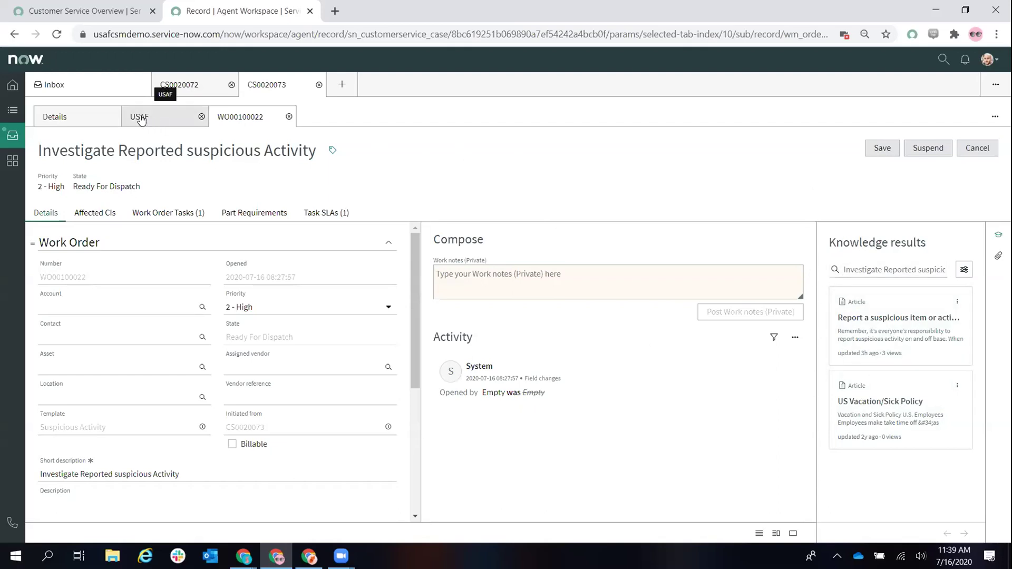
mouse_move(64, 121)
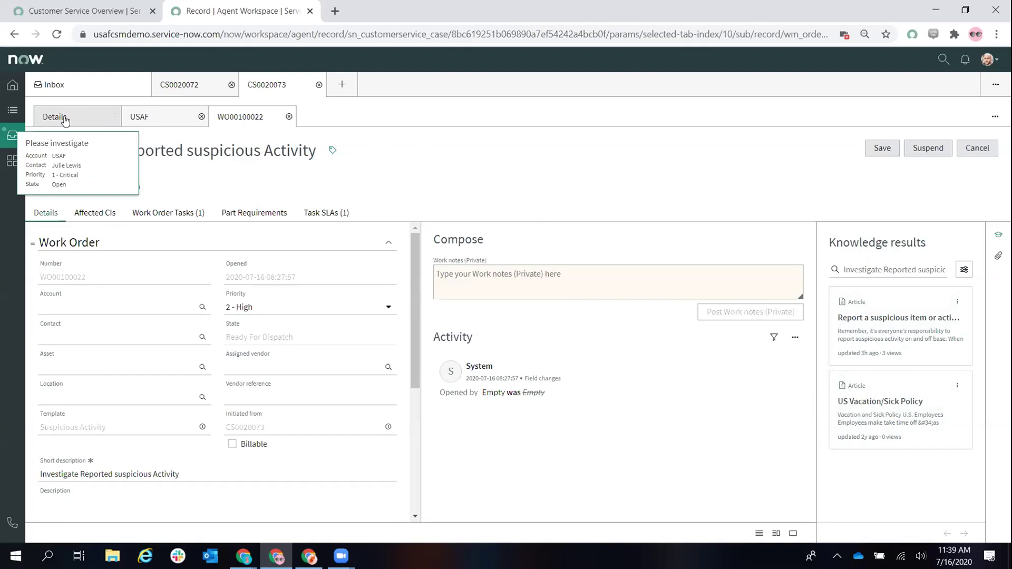
left_click(65, 119)
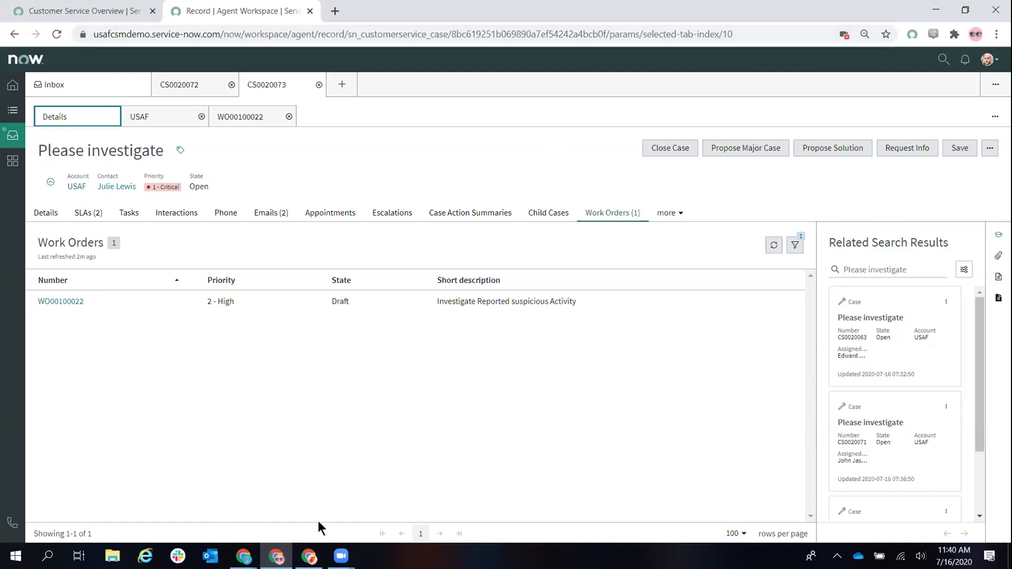
Step: Switch to the dispatcher's ServiceNow window with My Dispatch Map, and collapse the navigator to show central San Francisco across the full width
mouse_move(309, 556)
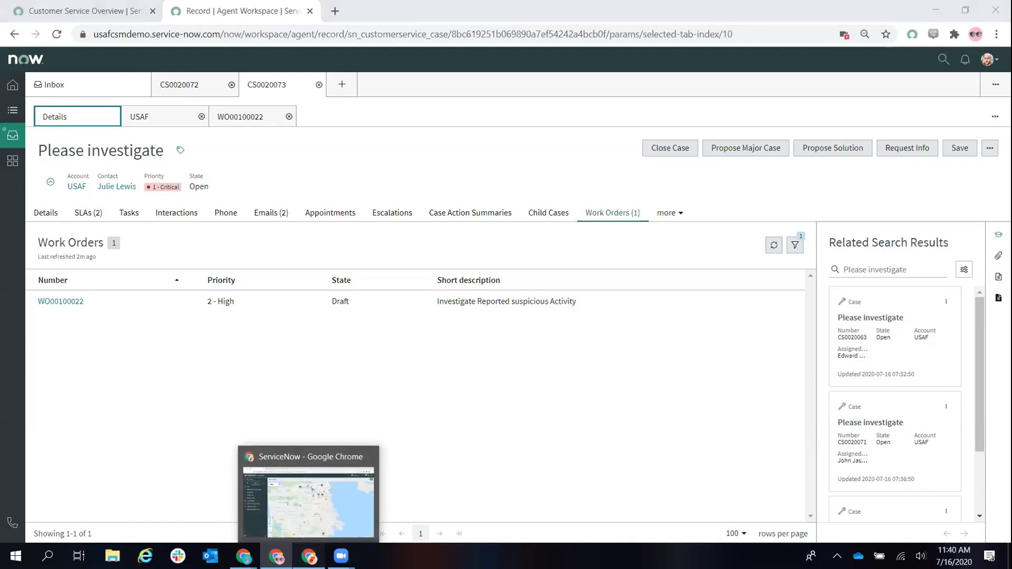
left_click(409, 538)
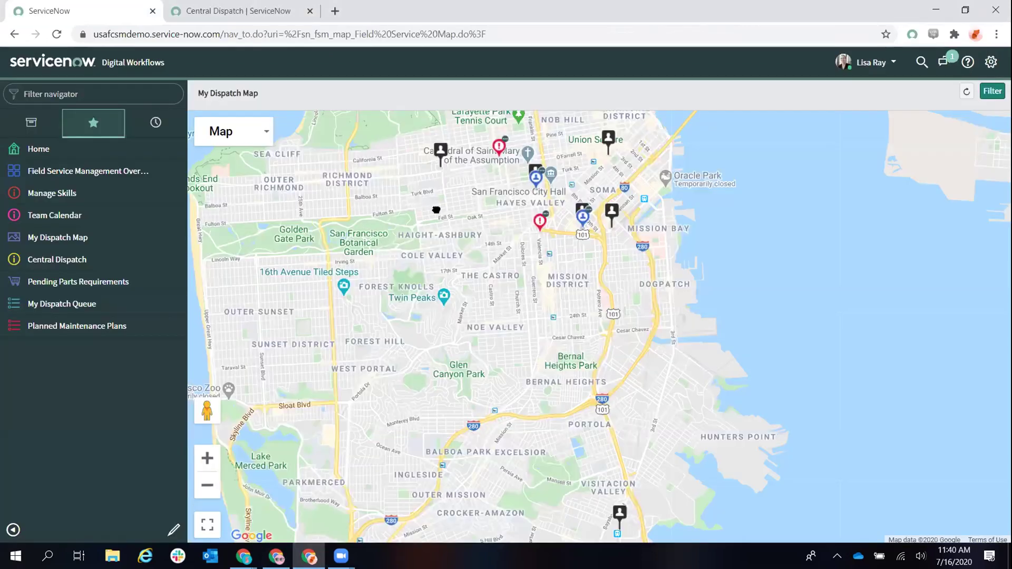
left_click_drag(436, 208, 417, 278)
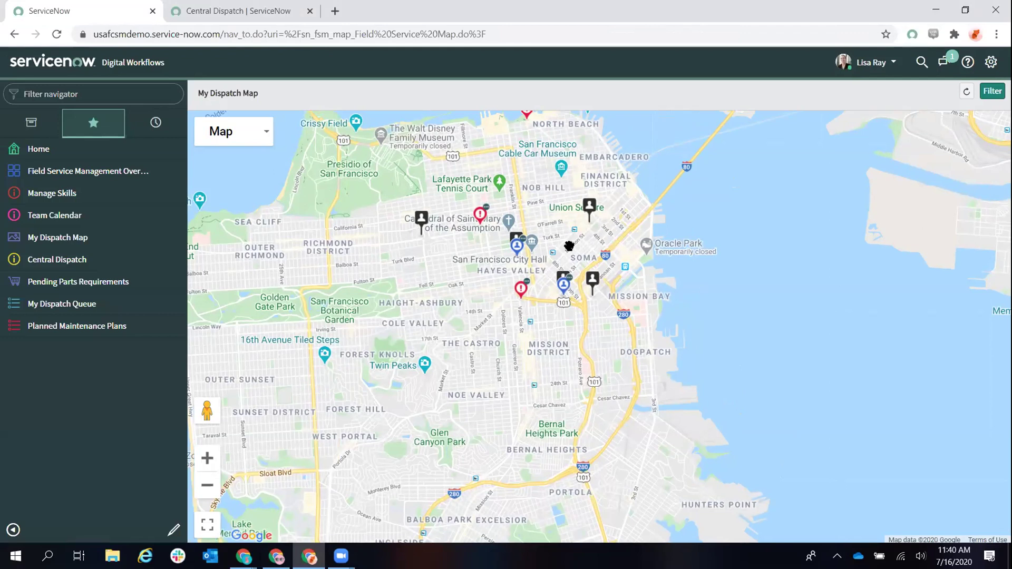
scroll(569, 245, "up", 1)
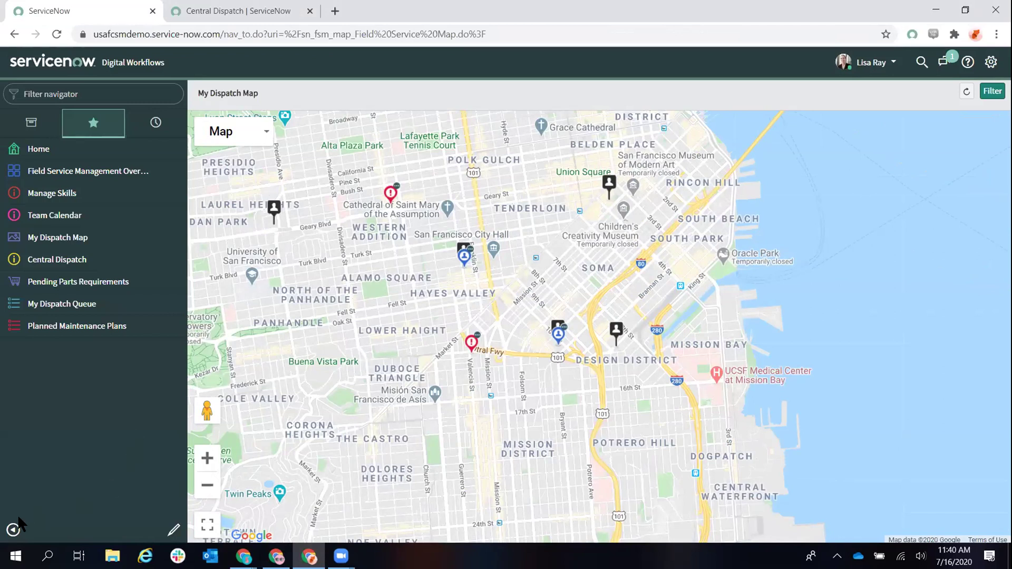
left_click(13, 532)
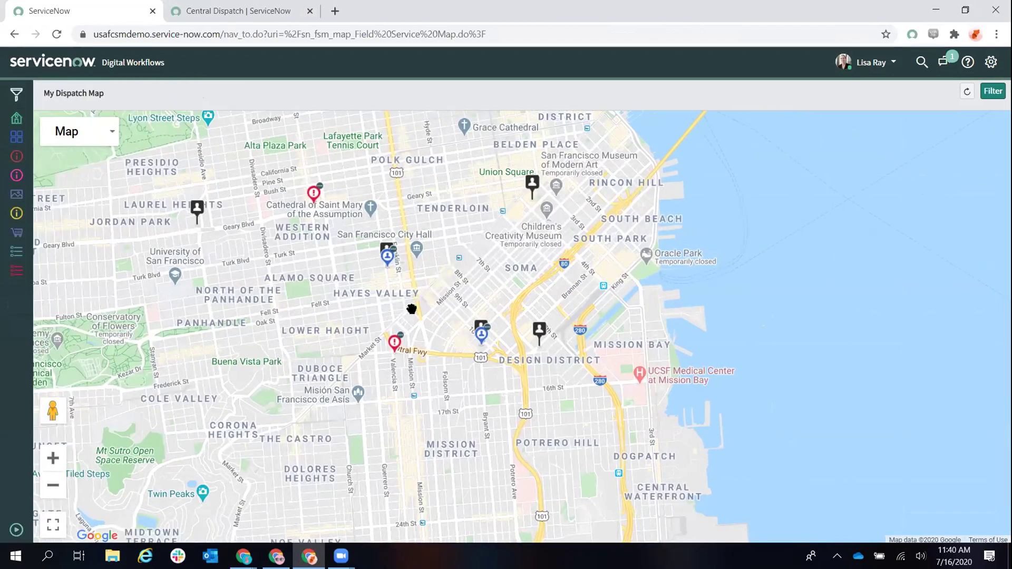
left_click_drag(283, 285, 314, 321)
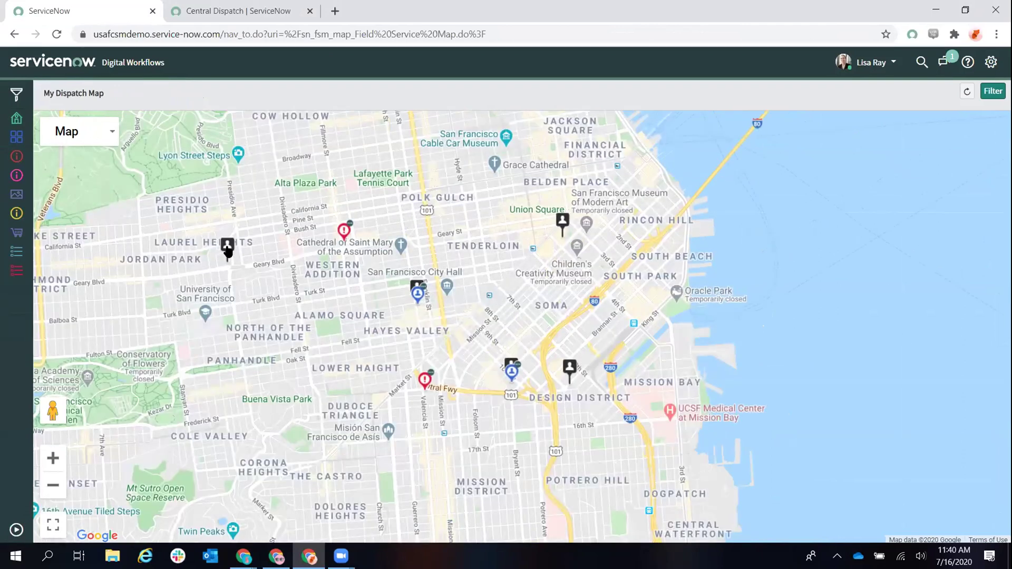
Step: Check the field agents on the dispatch map and the work order tasks at the red marker near Central Fwy, closing the task list
mouse_move(227, 251)
scroll(514, 280, "down", 2)
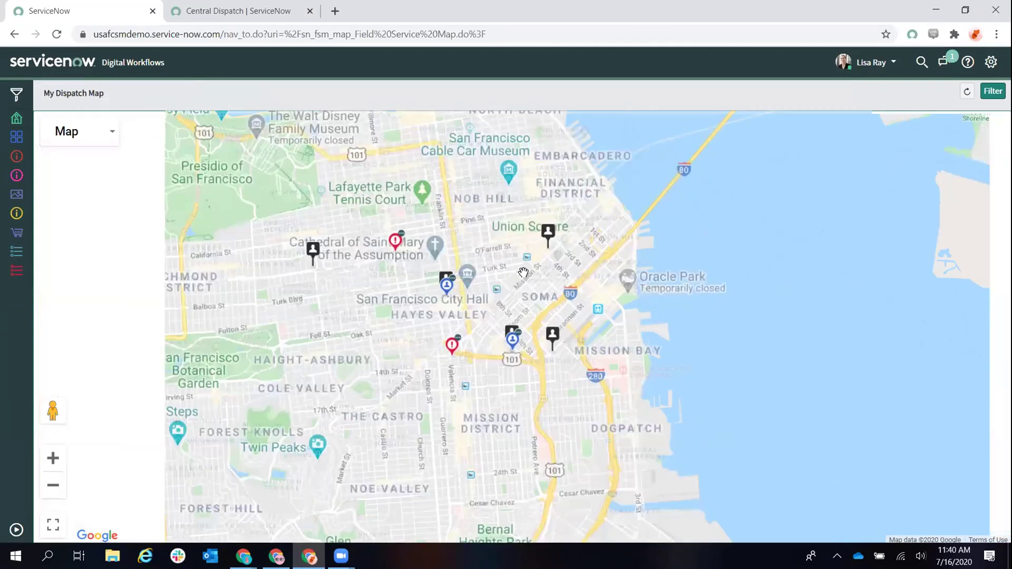
scroll(522, 316, "up", 2)
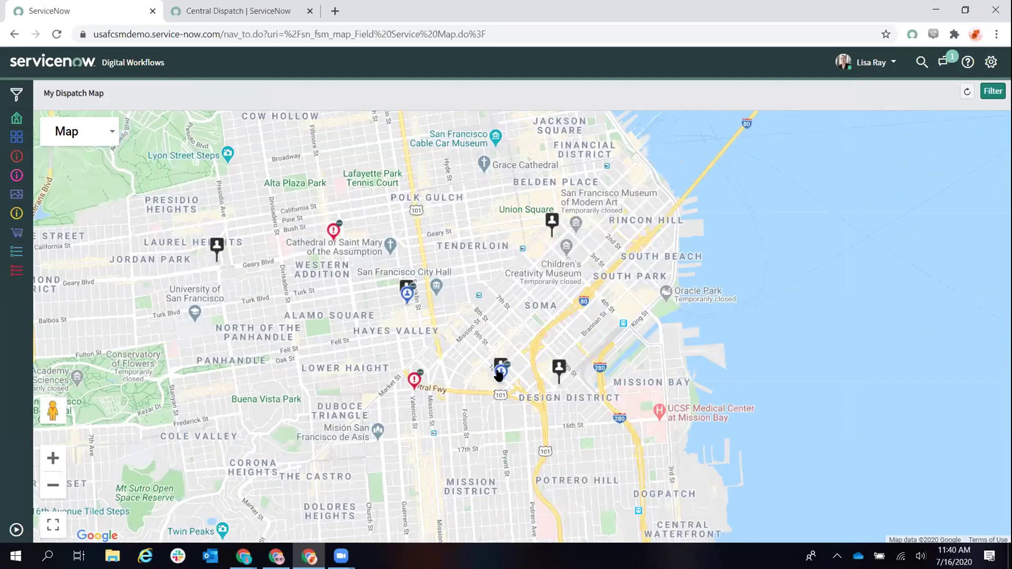
mouse_move(552, 223)
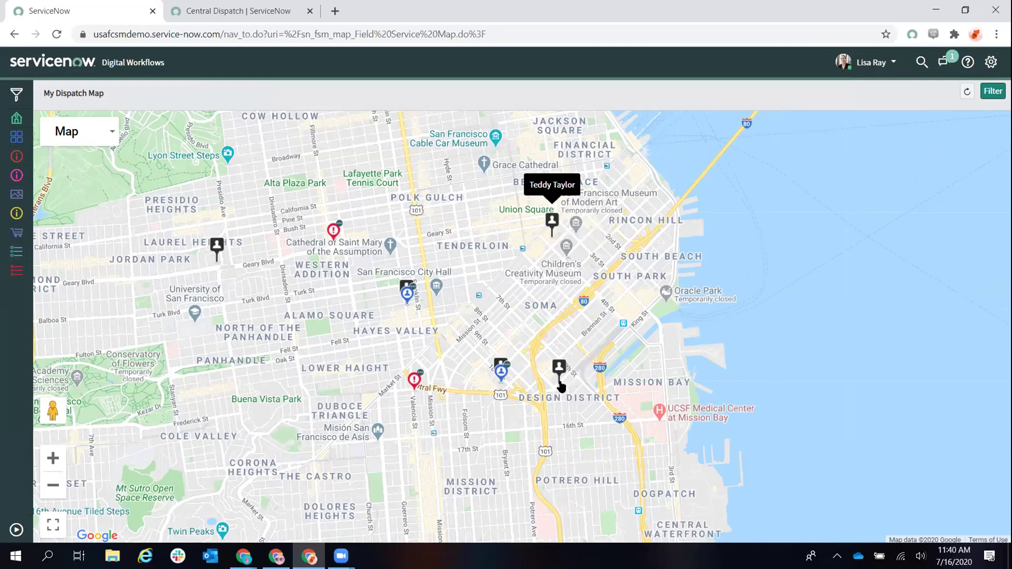
mouse_move(560, 373)
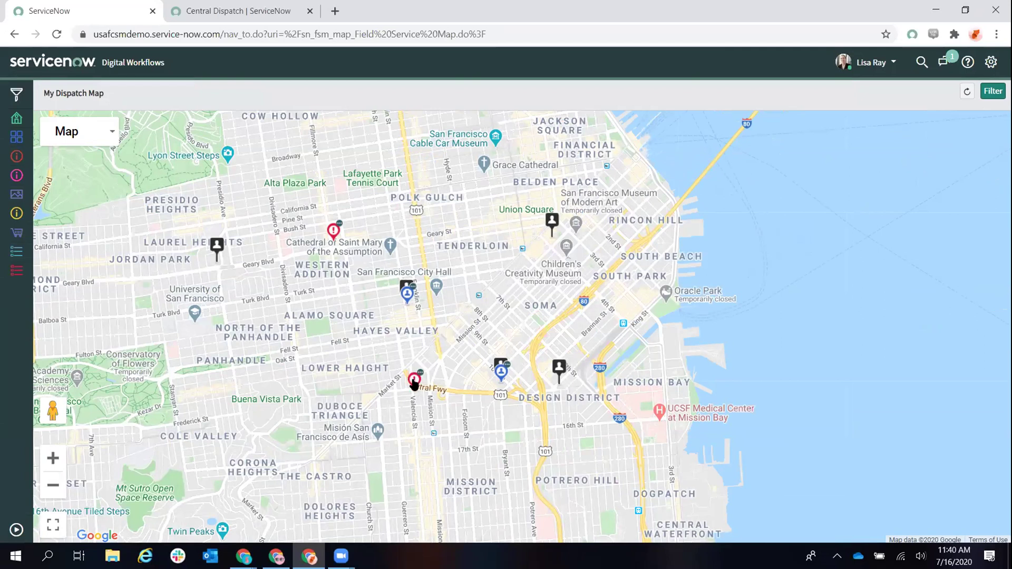
mouse_move(414, 383)
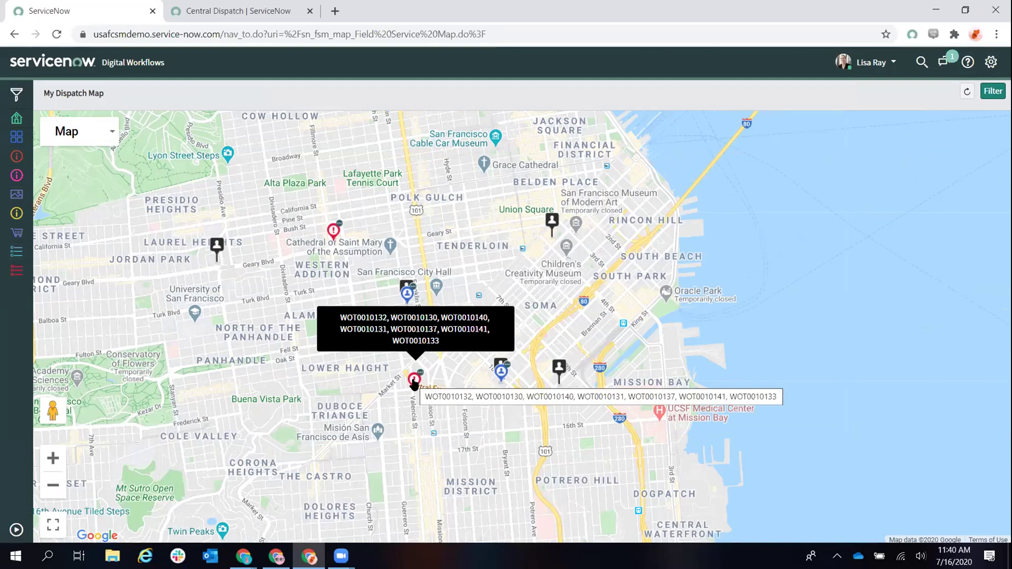
left_click(415, 382)
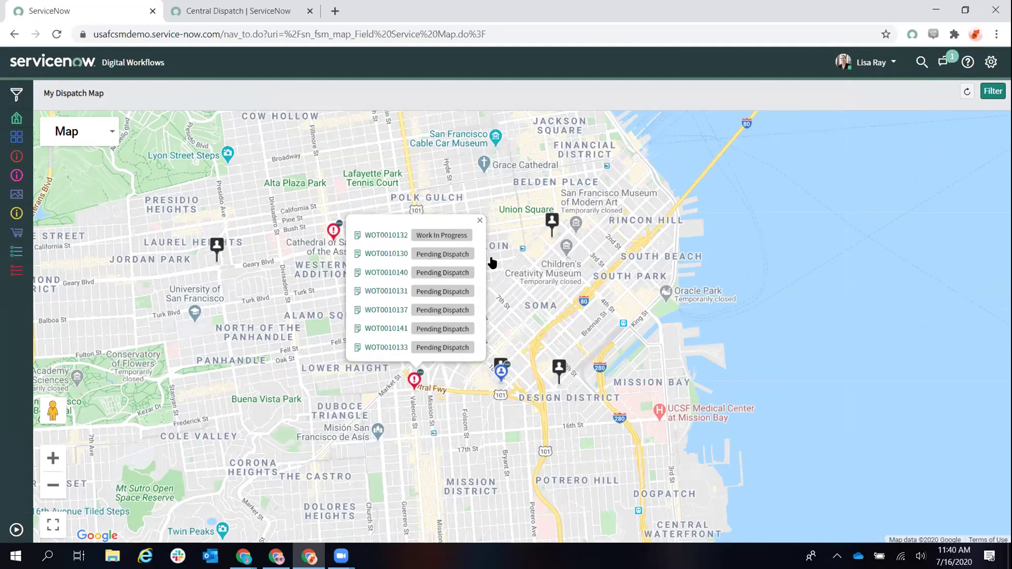
left_click(480, 220)
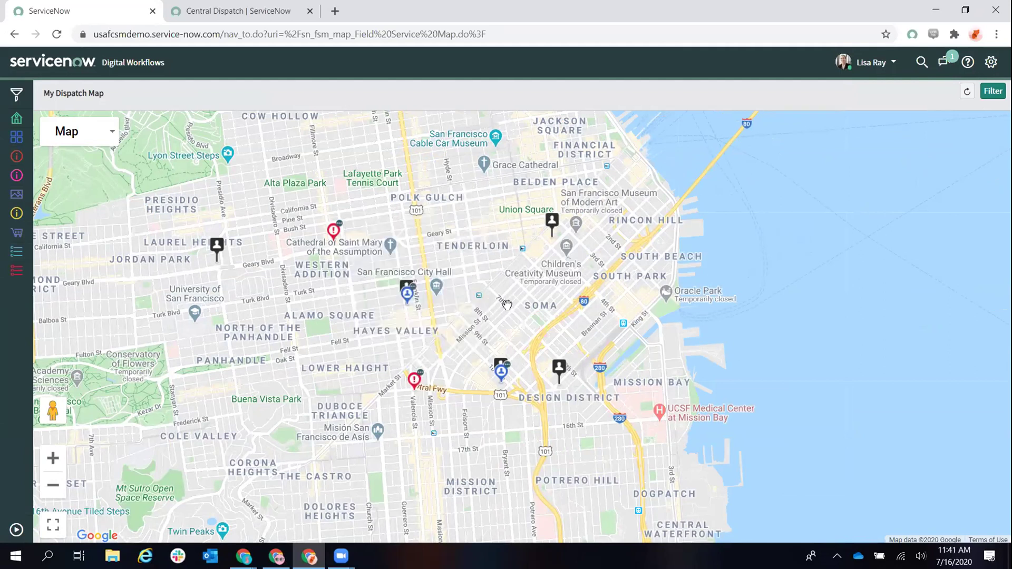
Step: Examine the field agents and tasks across the wider San Francisco area on the dispatch map
scroll(507, 304, "down", 3)
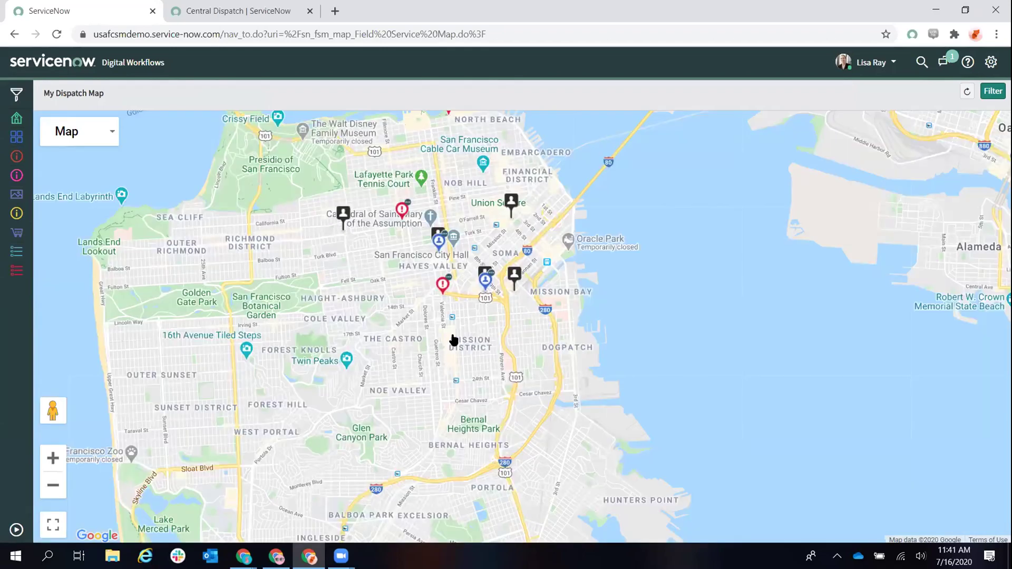
scroll(453, 340, "down", 2)
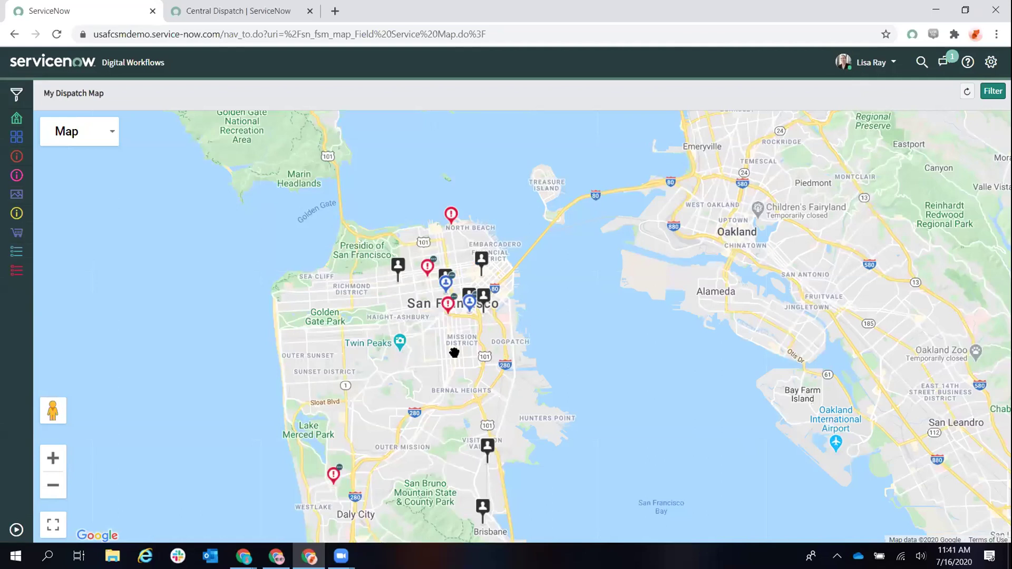
left_click(484, 451)
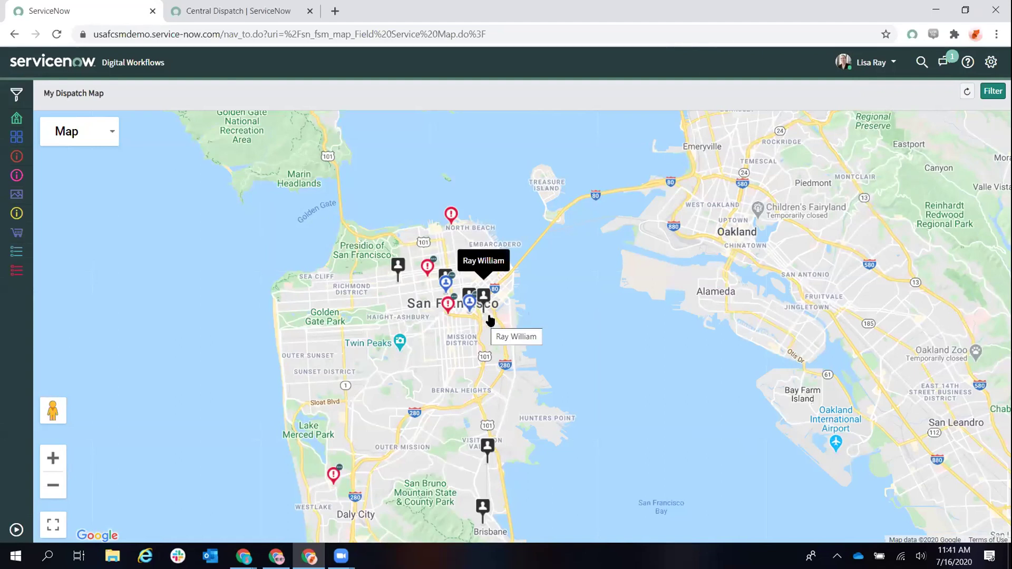
scroll(474, 298, "up", 1)
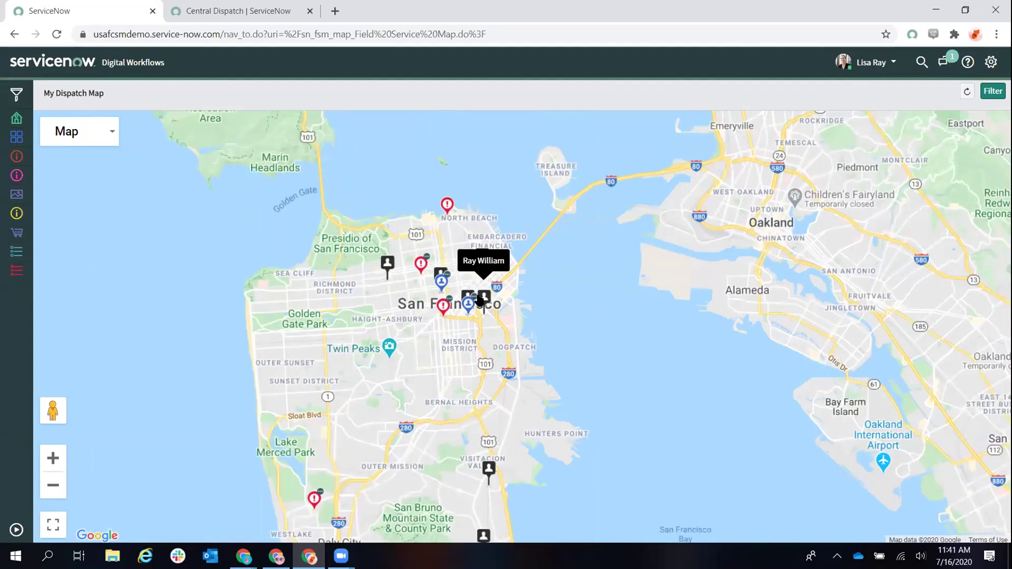
Step: Go from the San Francisco dispatch map to Central Dispatch and select the Investigate Suspicious Item task
scroll(477, 301, "up", 2)
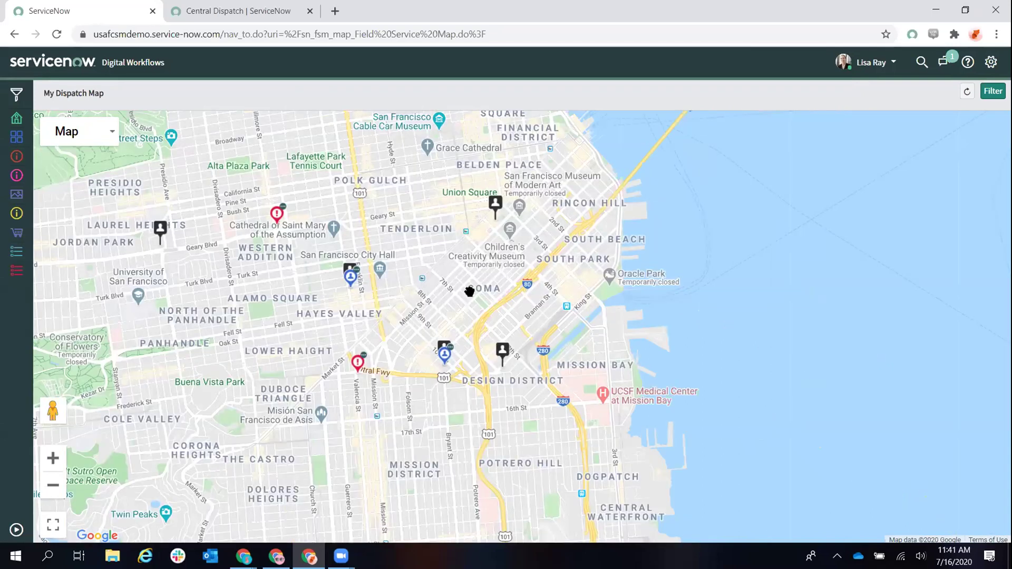
left_click(199, 11)
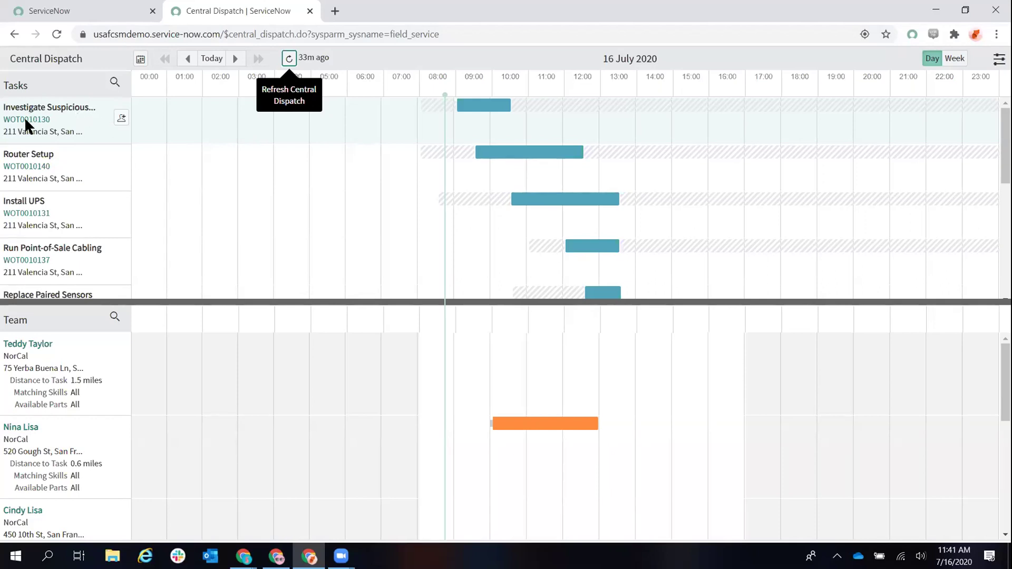
left_click(75, 112)
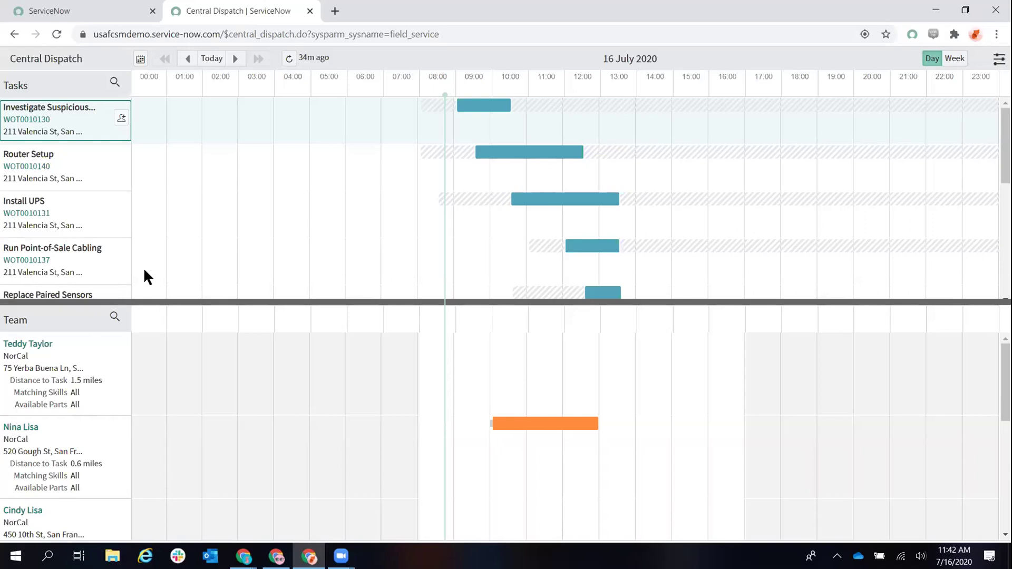
Step: Open the Investigate Suspicious Item work order task, try auto-assigning it, and dismiss the assignment without confirming
left_click(44, 120)
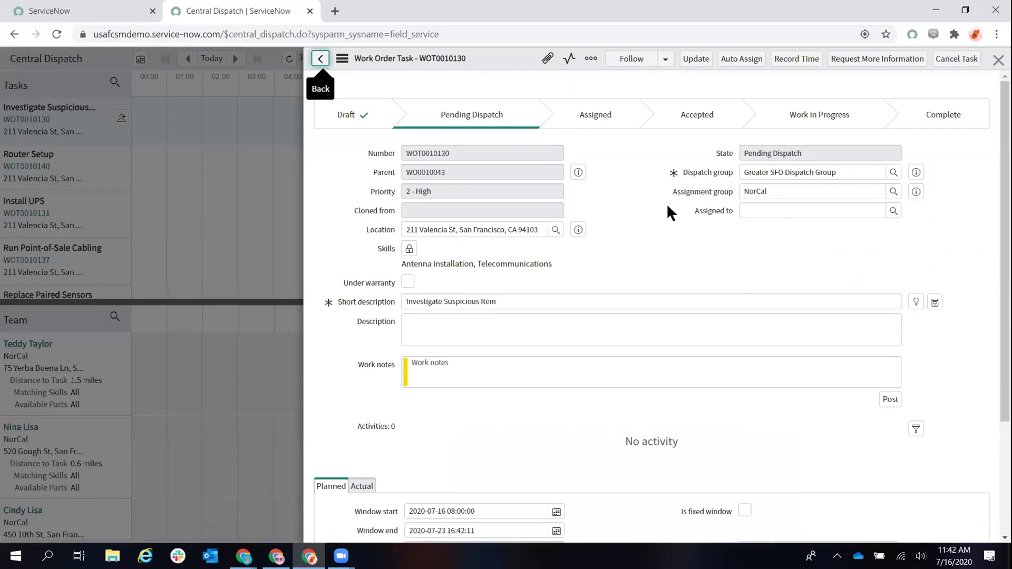
scroll(662, 235, "down", 3)
scroll(659, 217, "up", 3)
left_click(741, 59)
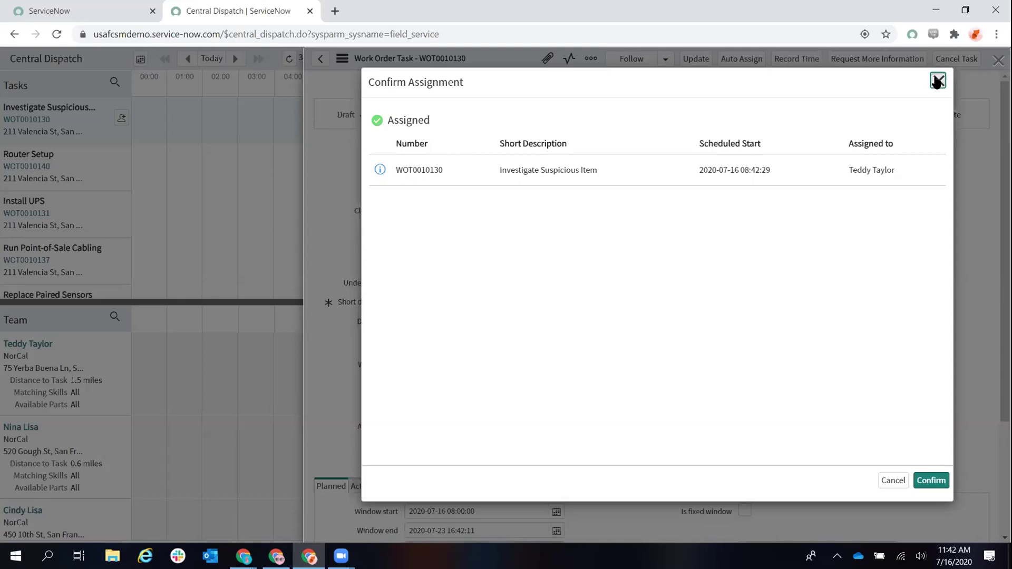
left_click(937, 81)
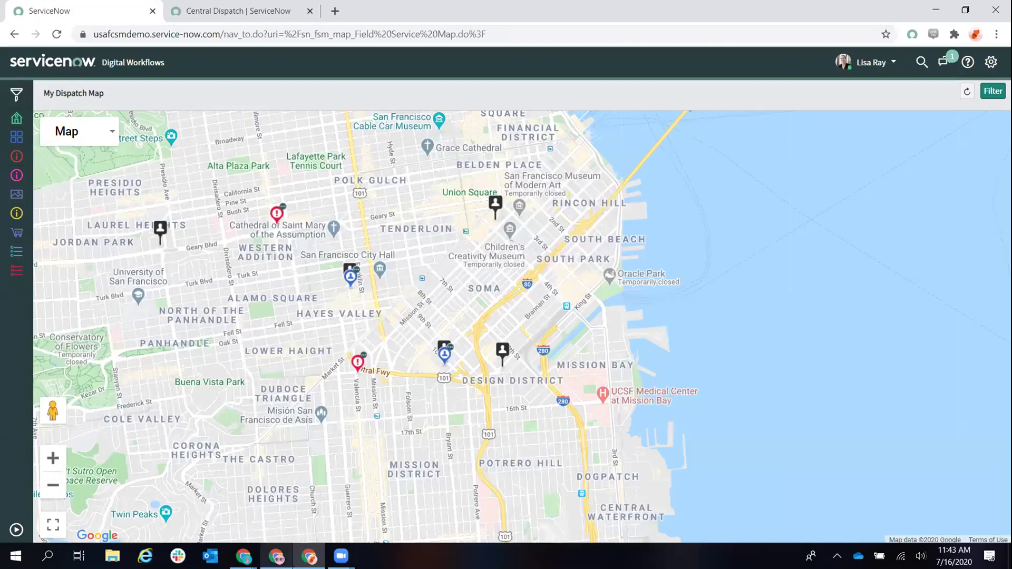
Step: Switch to the Agent Workspace window and open "USAF - Site #10 Network Installation" from the list of all customer projects
left_click(276, 556)
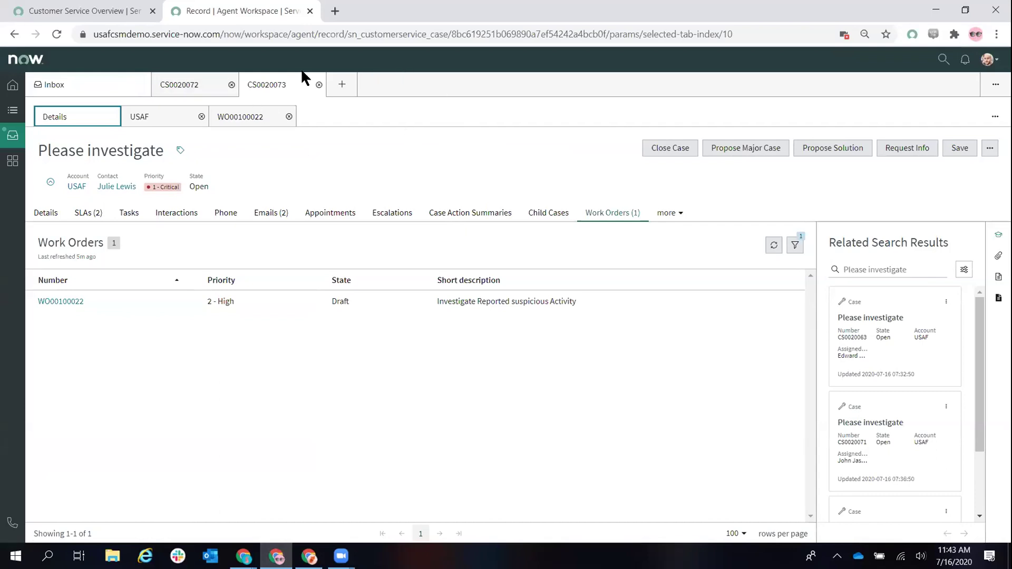
left_click(112, 84)
left_click(13, 110)
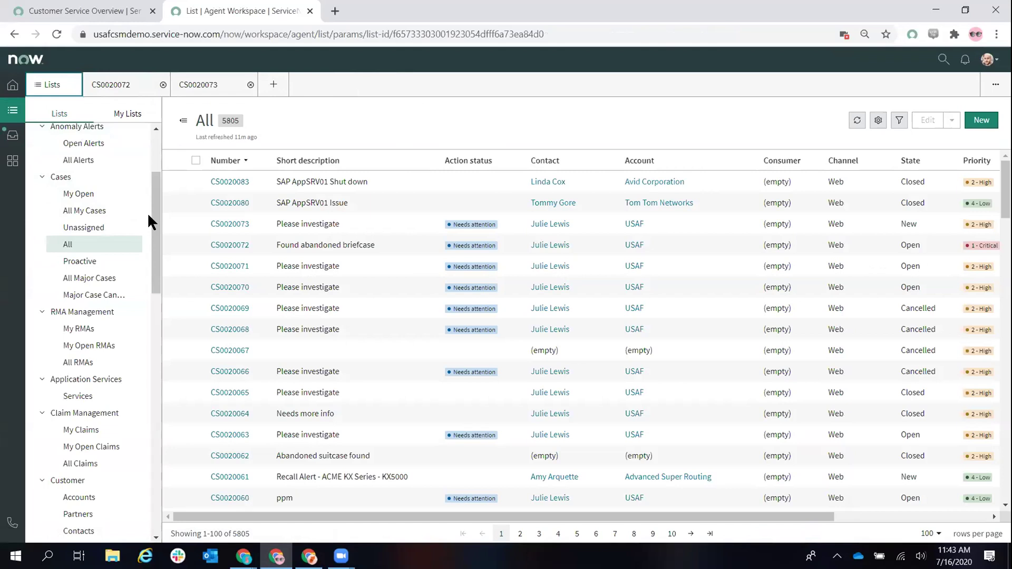
left_click_drag(151, 214, 143, 312)
scroll(142, 231, "down", 2)
left_click(85, 188)
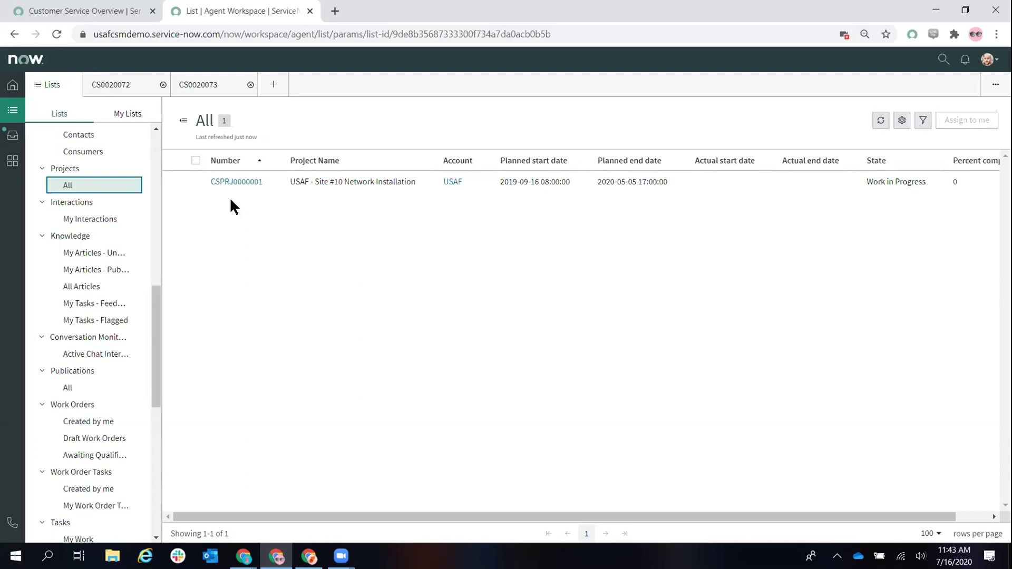
left_click(229, 180)
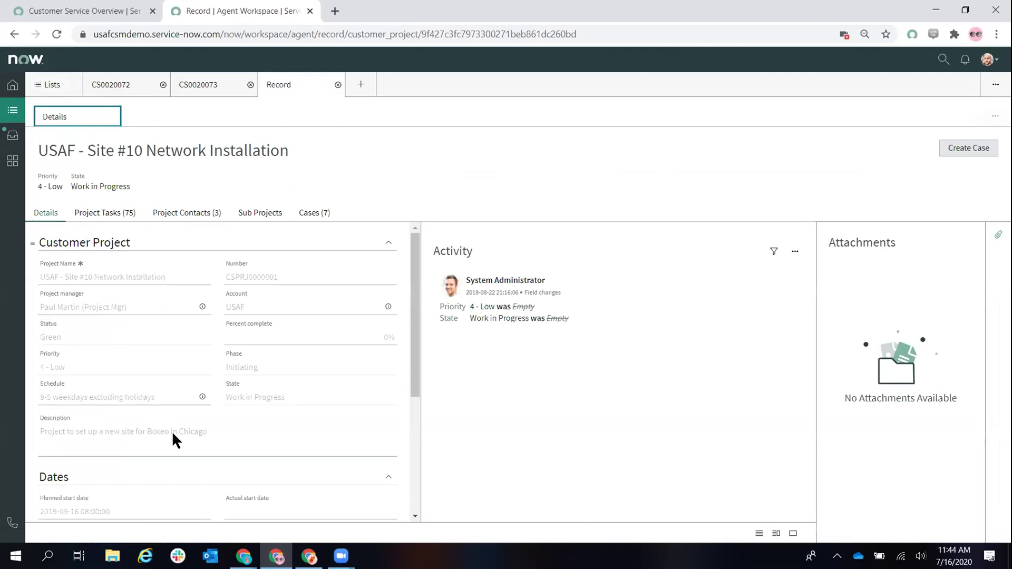
Step: Review the network installation project's contacts, project tasks and related cases
left_click(171, 216)
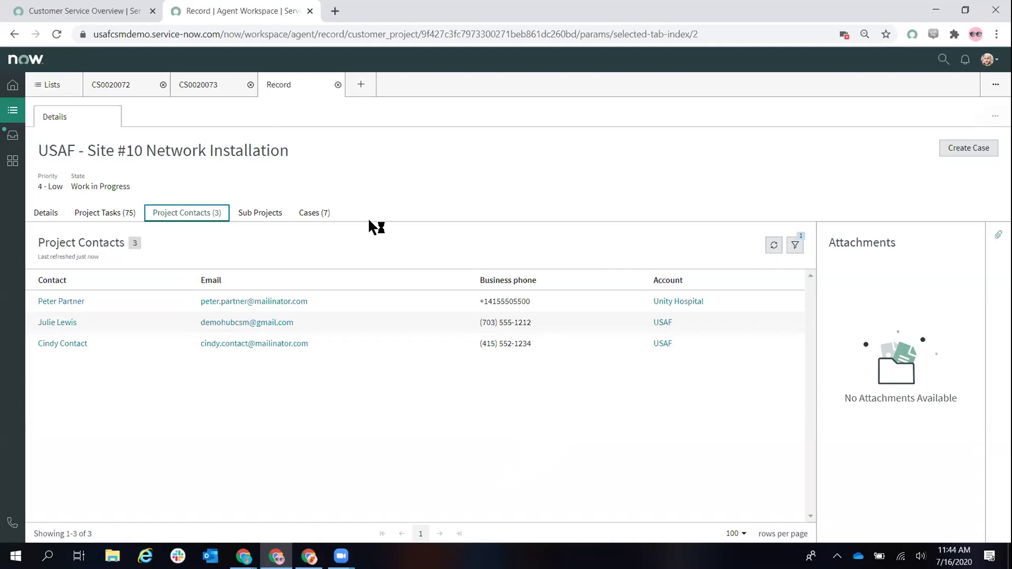
left_click(113, 211)
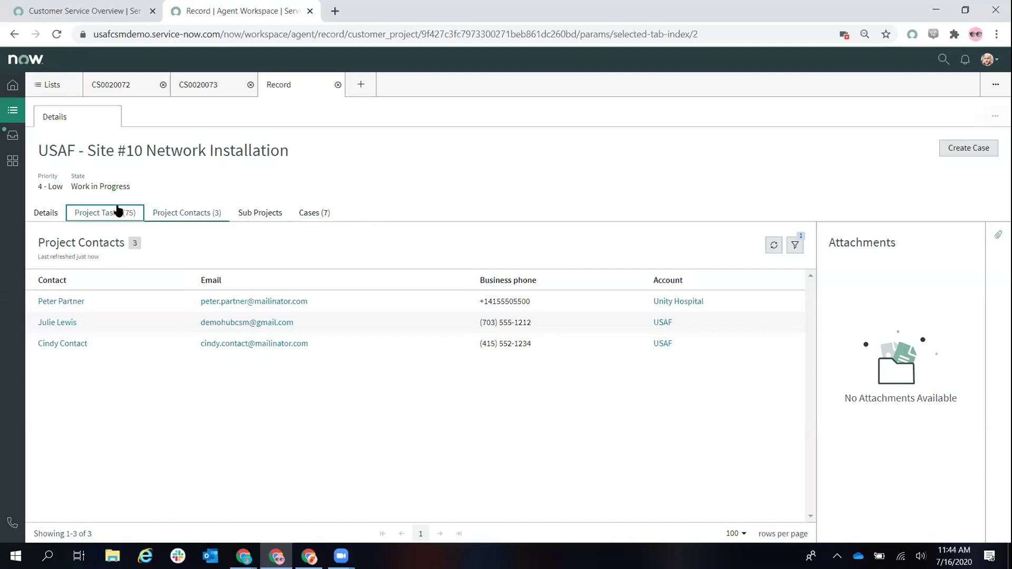
left_click(309, 214)
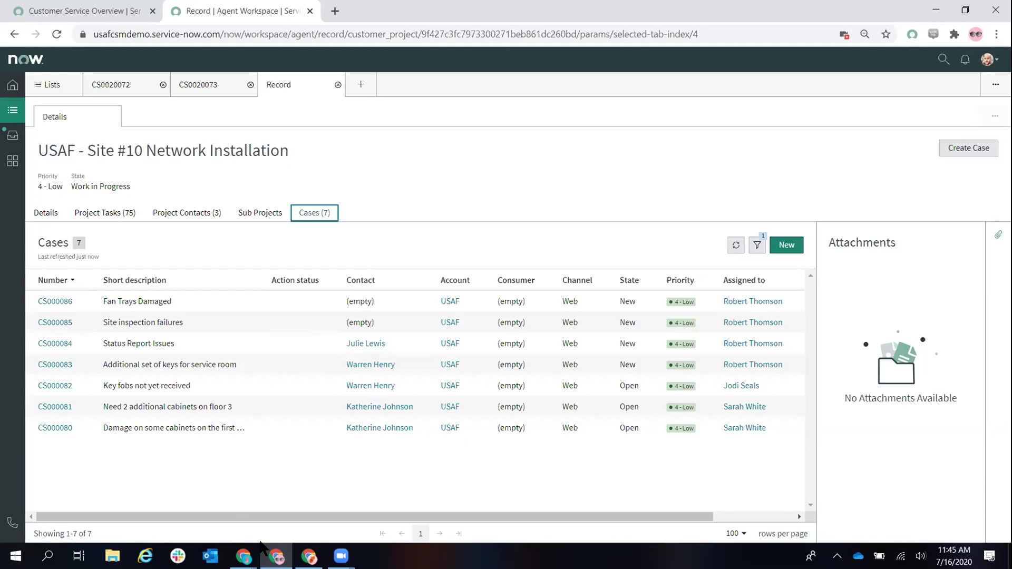
Step: Switch to the USAF Portal window and open the "USAF - Site #10 Network Installation" project from the customer's projects
mouse_move(243, 556)
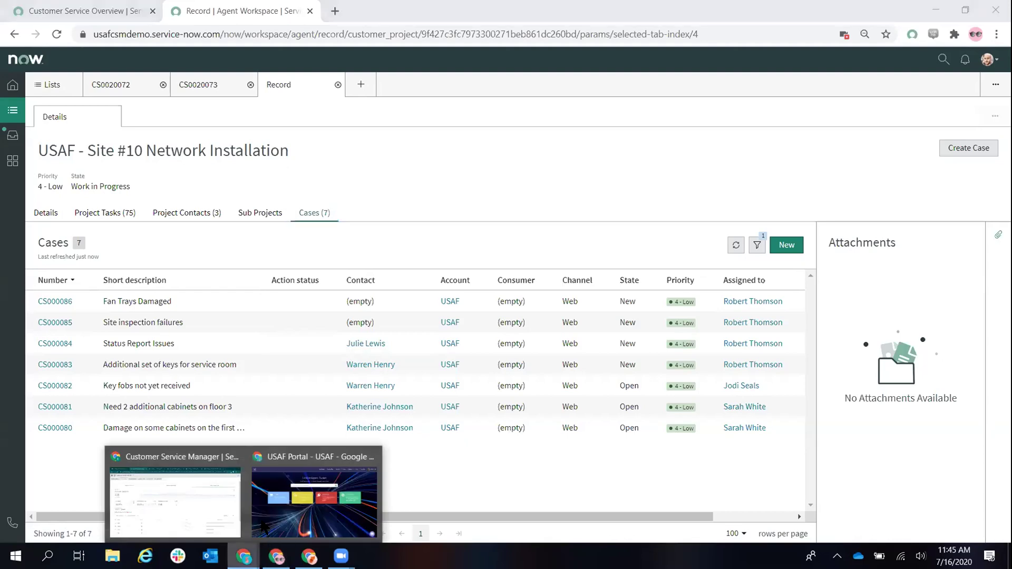
left_click(314, 505)
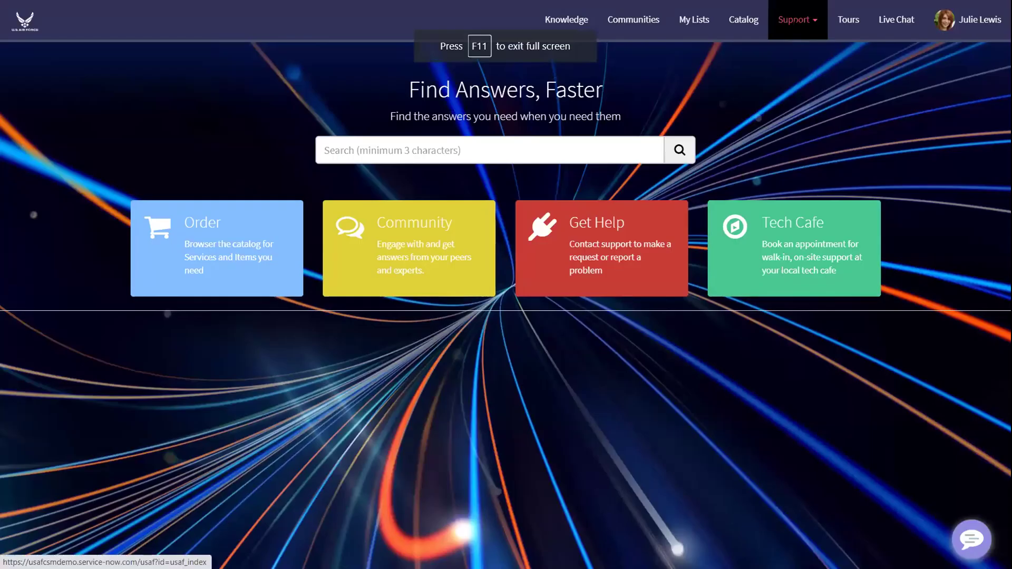
left_click(796, 20)
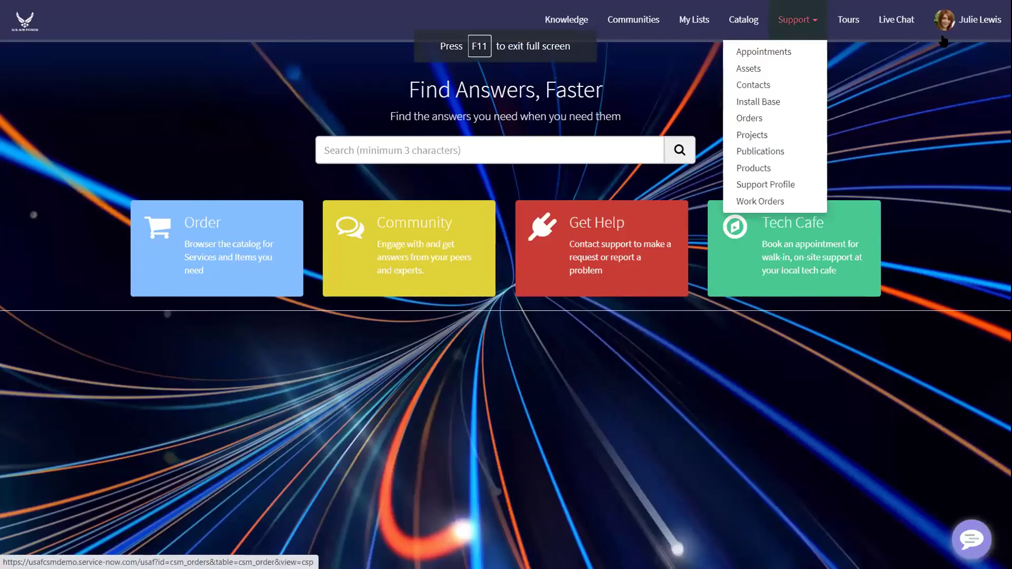
left_click(747, 141)
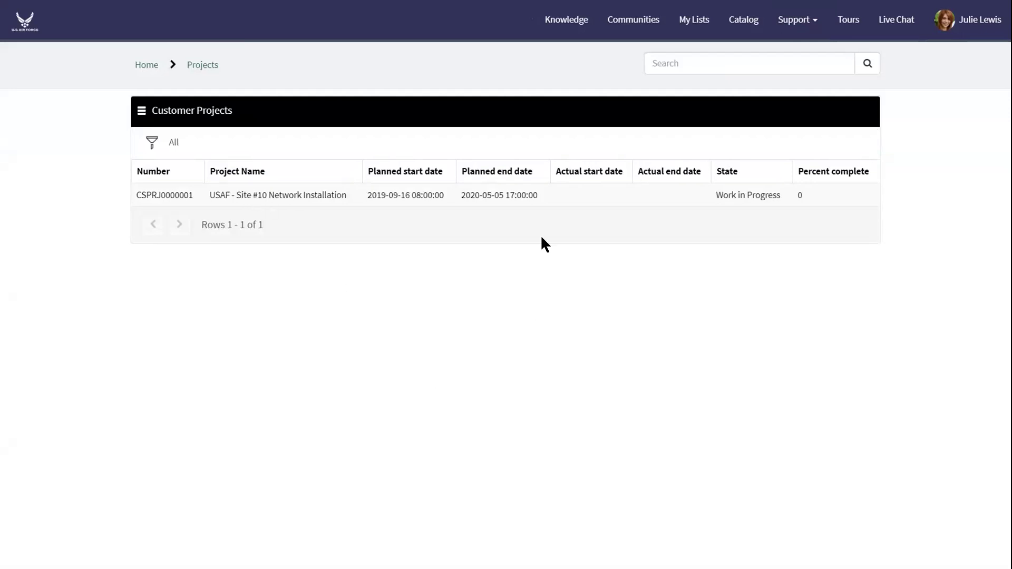
left_click(147, 196)
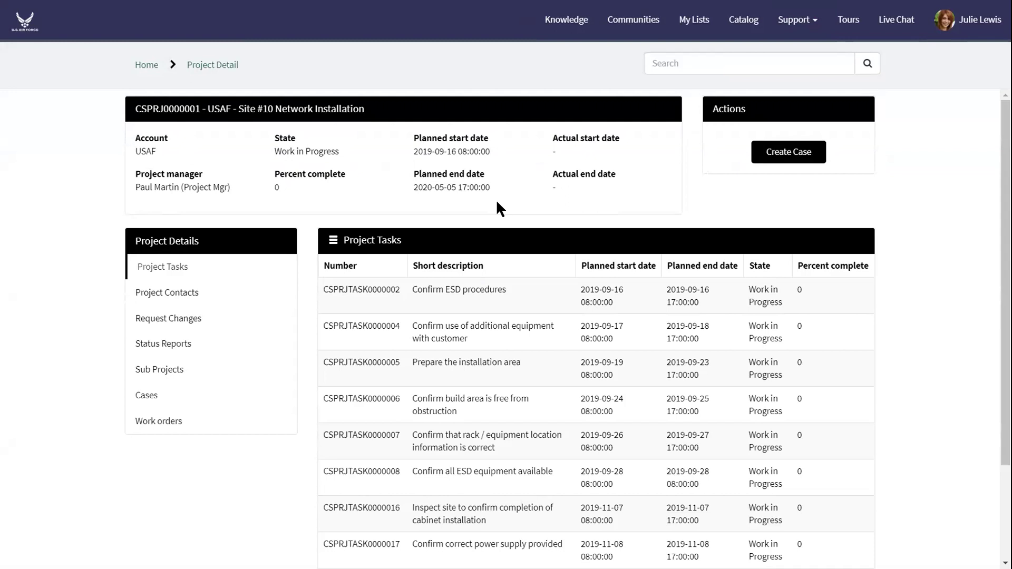
Step: Sort the project tasks by descending number, open "Secure customer sign-off" and review its details, dates and notes
left_click(372, 271)
left_click(368, 268)
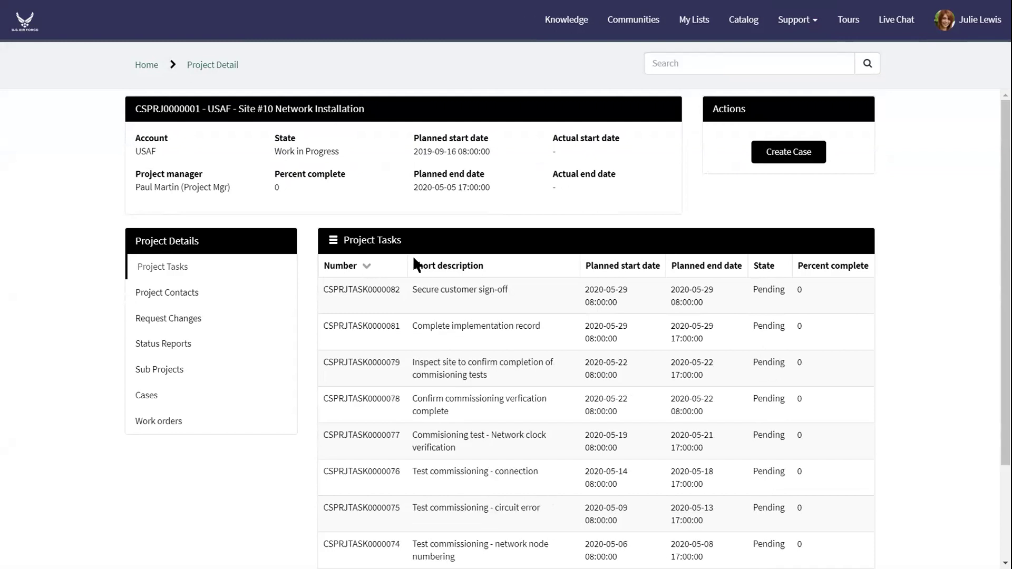
left_click(367, 293)
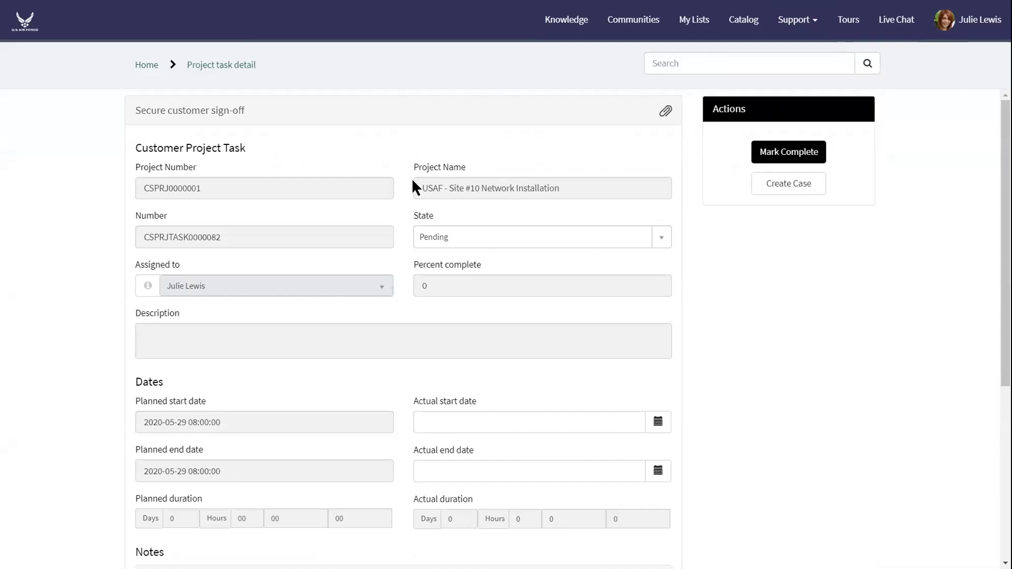
scroll(681, 354, "down", 5)
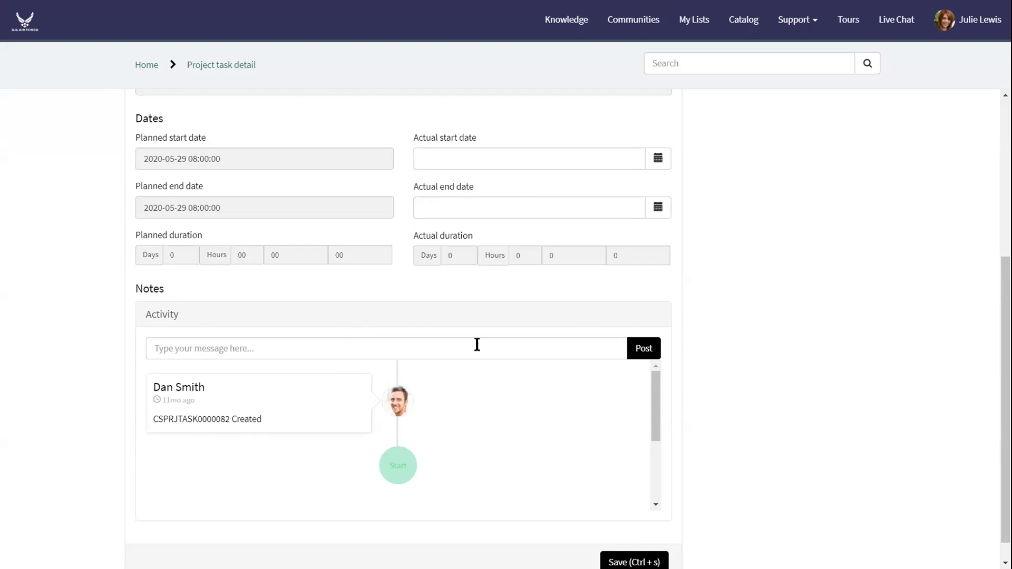
scroll(477, 344, "up", 5)
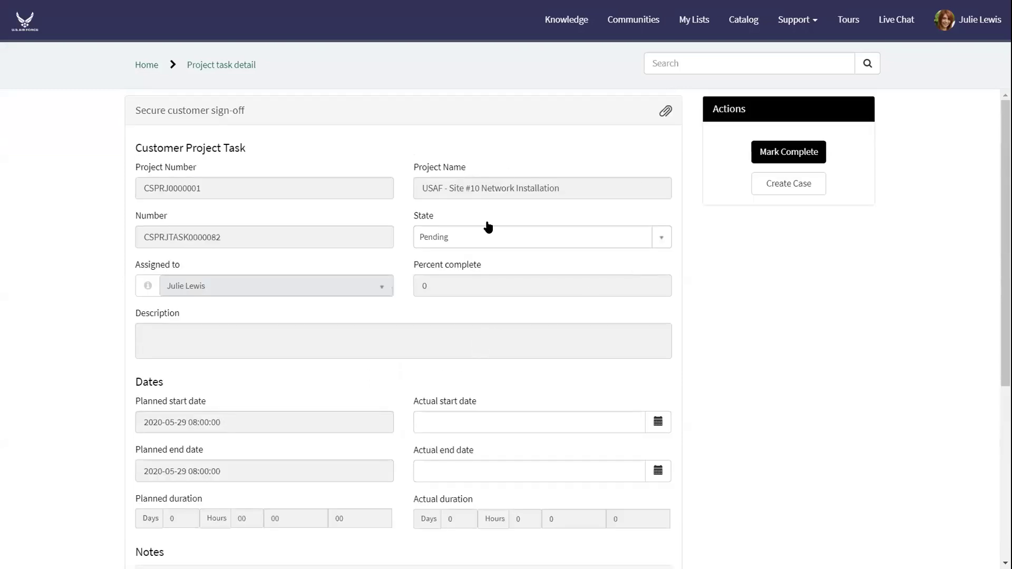
Step: Set the sign-off task's State to Closed Complete and return to the portal home page without saving the change
left_click(488, 228)
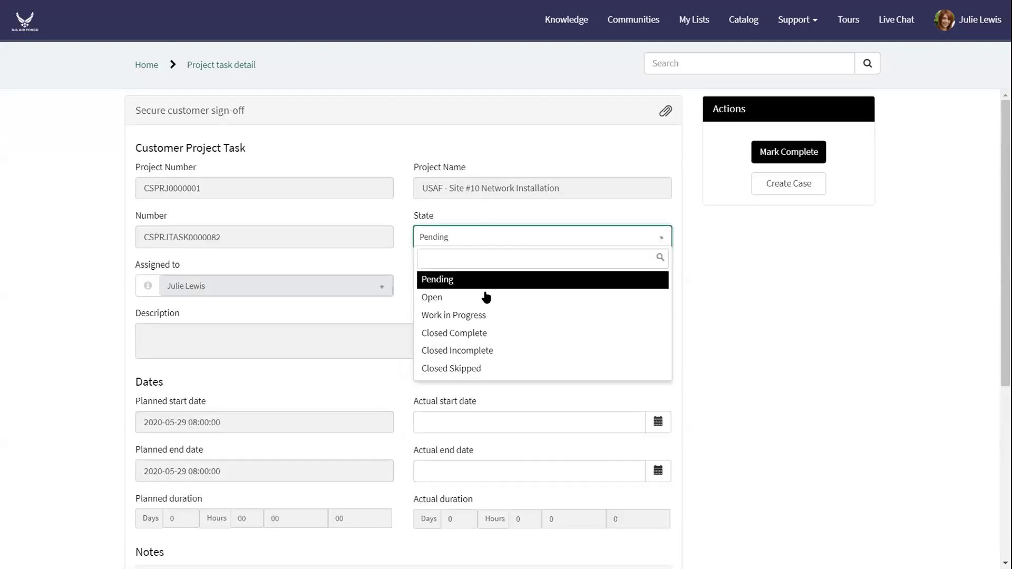
left_click(468, 334)
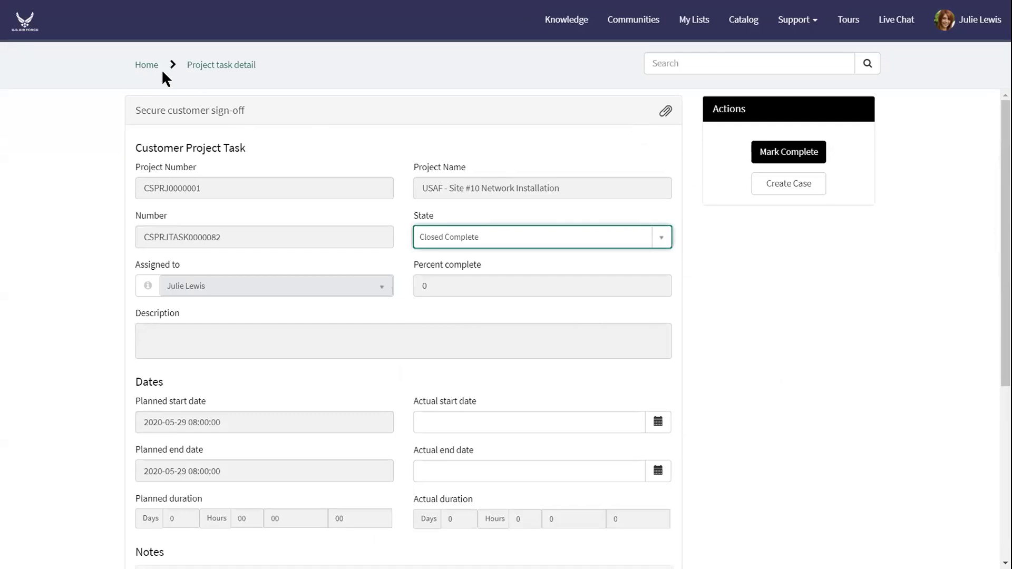
left_click(147, 64)
left_click(633, 98)
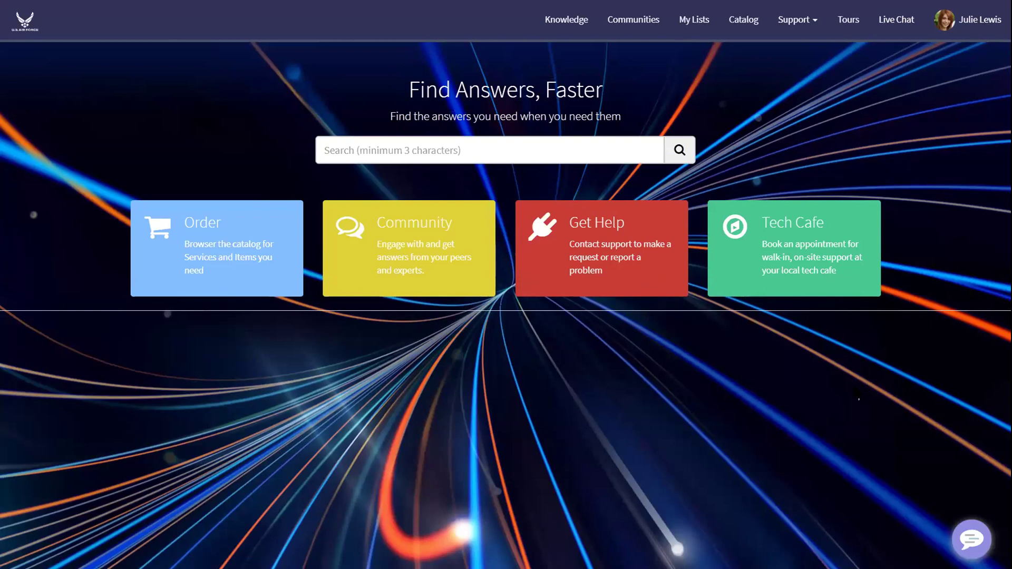
Step: Start Check Case Status in the Virtual Agent support chat and pick the case "CS0020073: Please investigate"
left_click(973, 543)
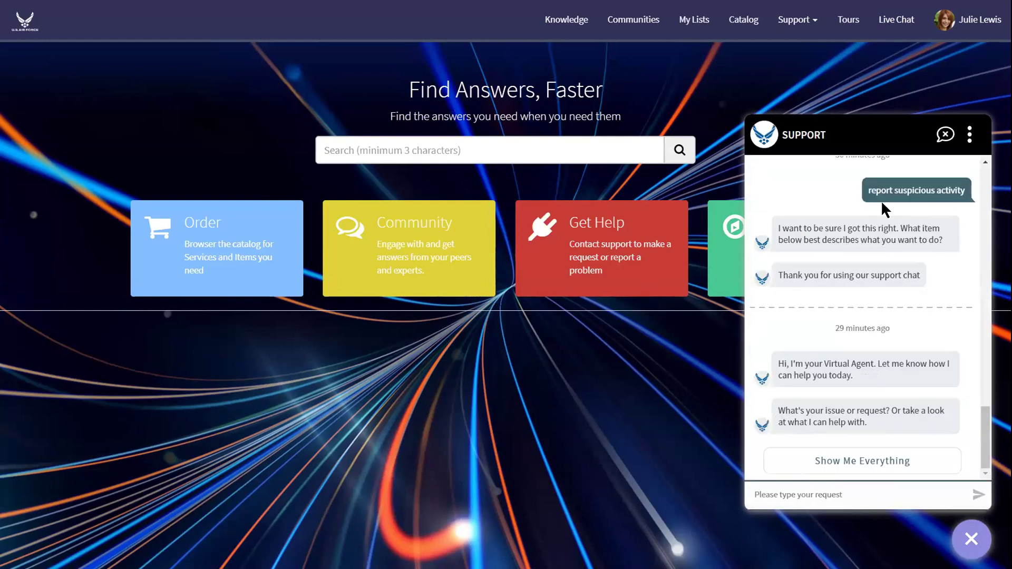
left_click(835, 466)
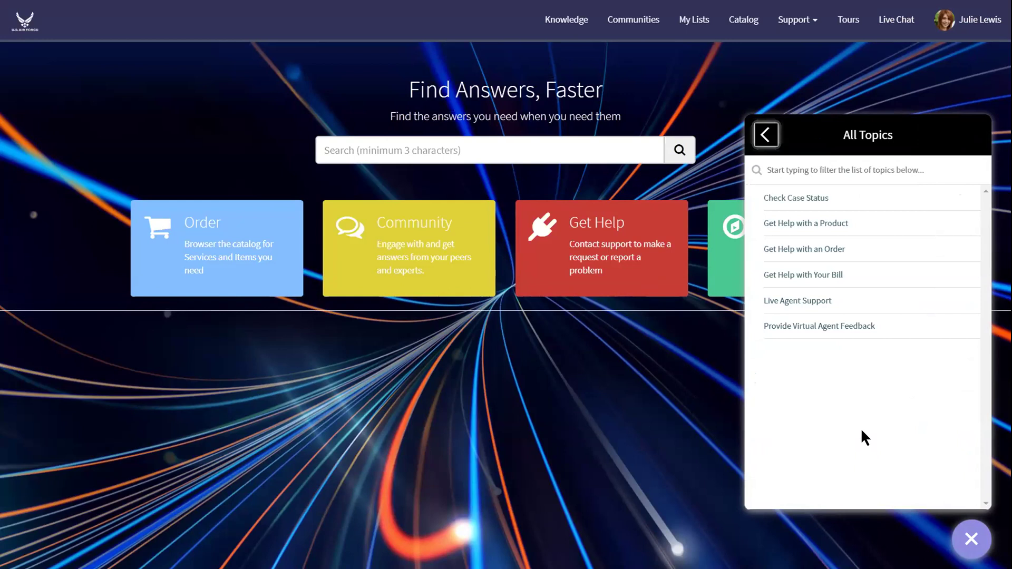
left_click(808, 199)
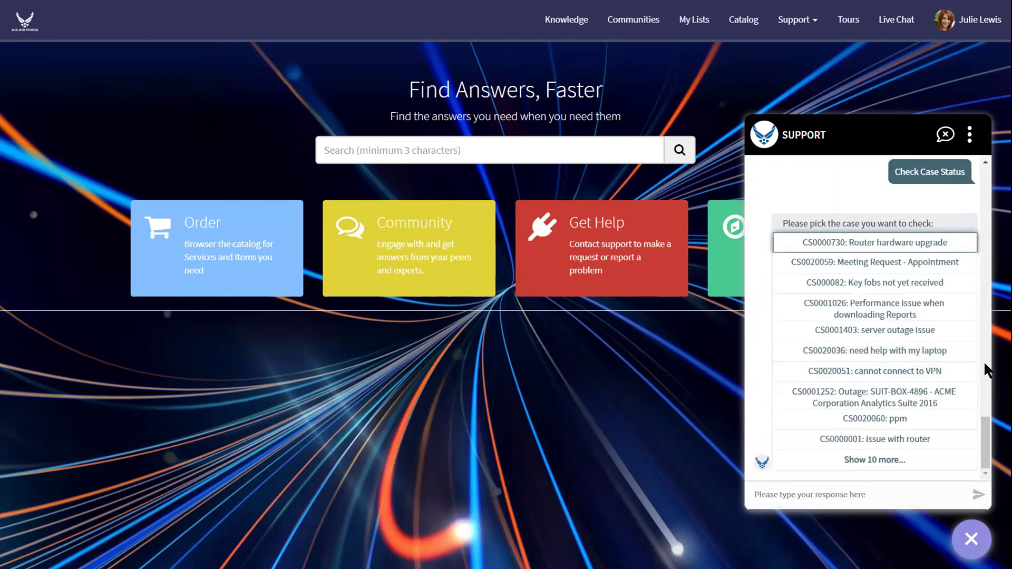
left_click(875, 460)
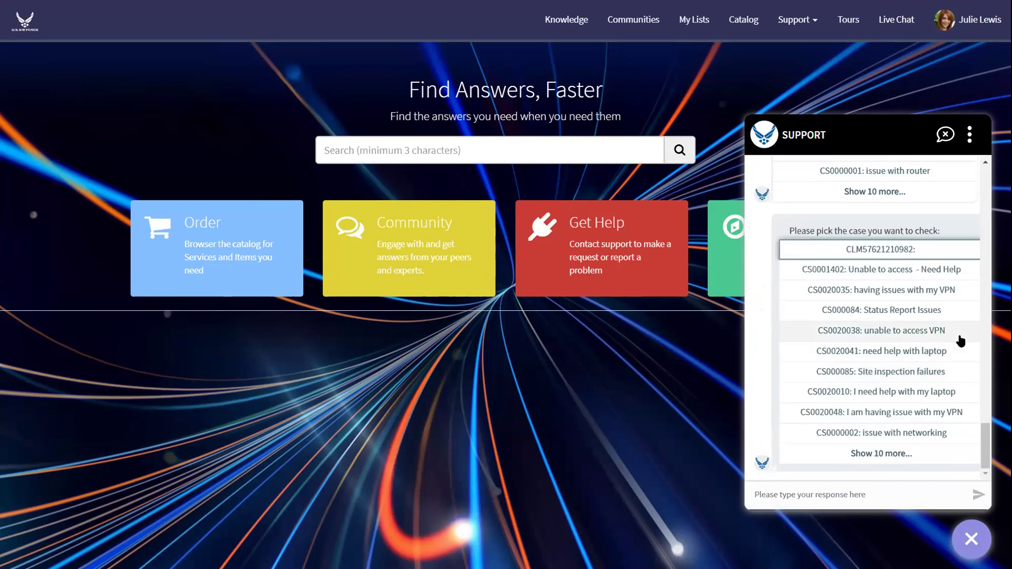
left_click(871, 454)
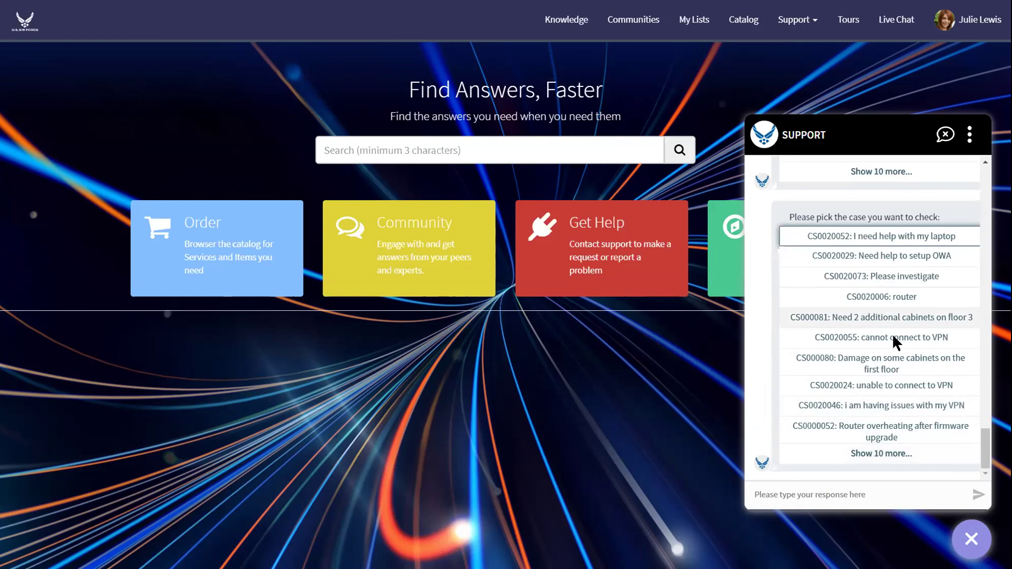
left_click(891, 275)
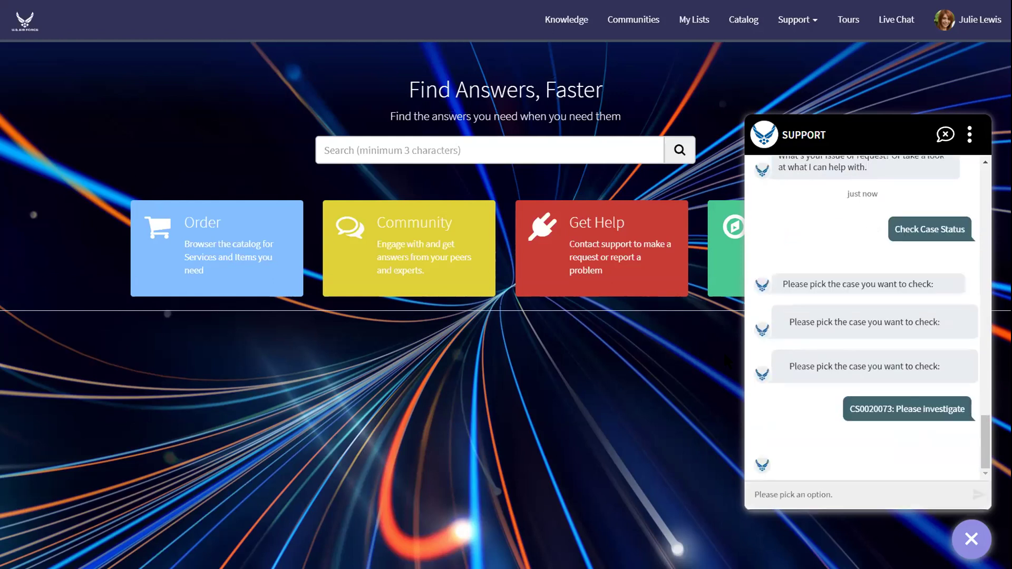